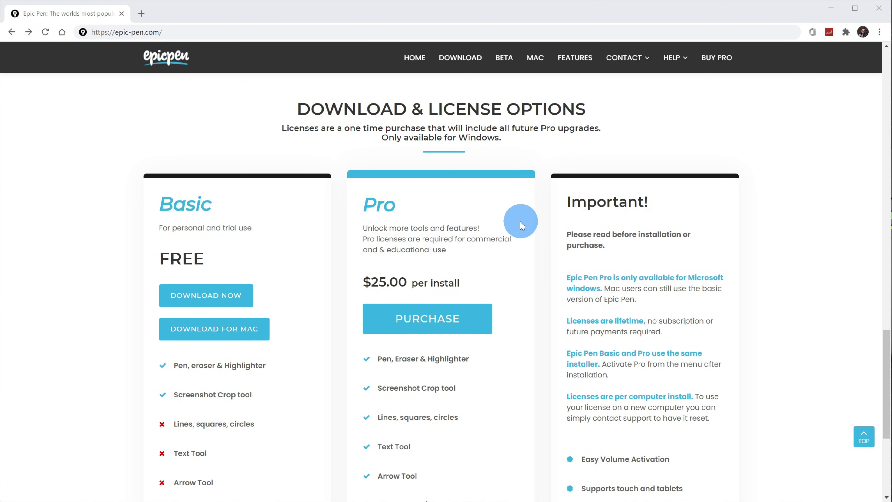
# - Scroll epic-pen.com down to the Download & License Options table comparing Basic and Pro
pyautogui.scroll(-1, 348, 215)
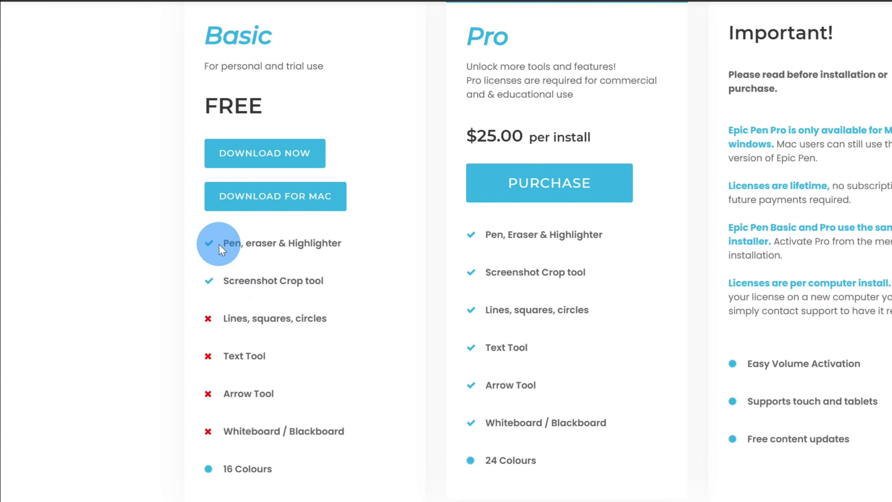
# - Highlight the Basic plan's pen and eraser, 16 Colours, and missing tools, then clear the highlights
pyautogui.moveTo(219, 243)
pyautogui.mouseDown()
pyautogui.moveTo(347, 241)
pyautogui.moveTo(347, 270)
pyautogui.mouseUp()
pyautogui.moveTo(216, 468); pyautogui.dragTo(285, 474)
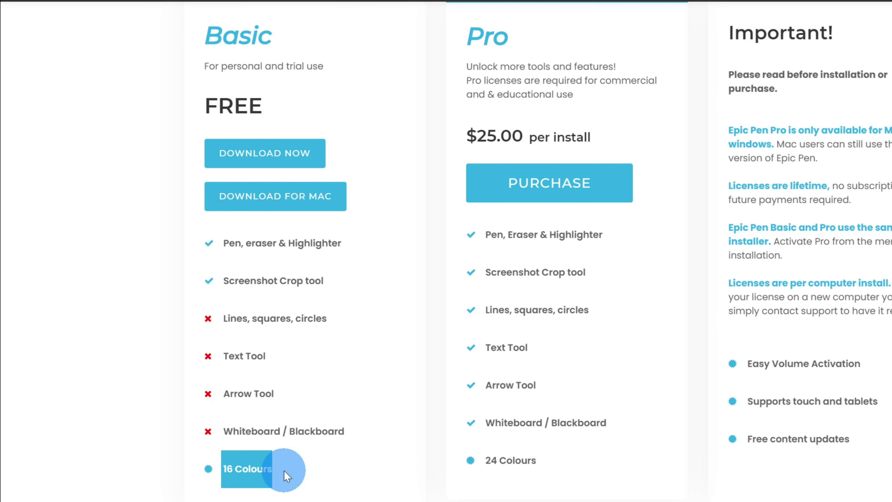
pyautogui.click(284, 471)
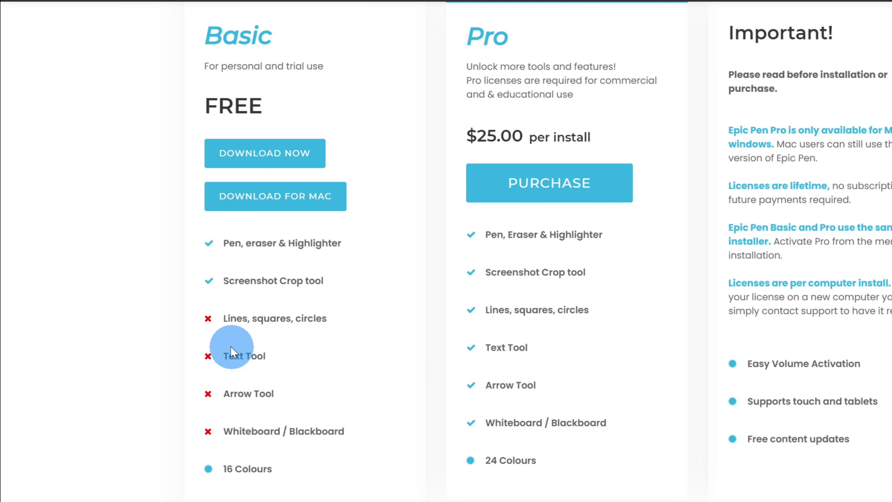
pyautogui.moveTo(227, 318); pyautogui.dragTo(362, 436)
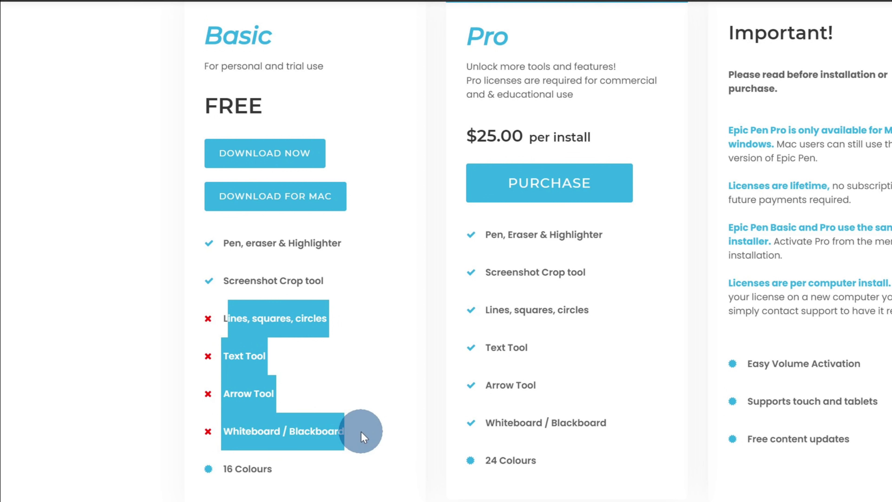
pyautogui.click(362, 434)
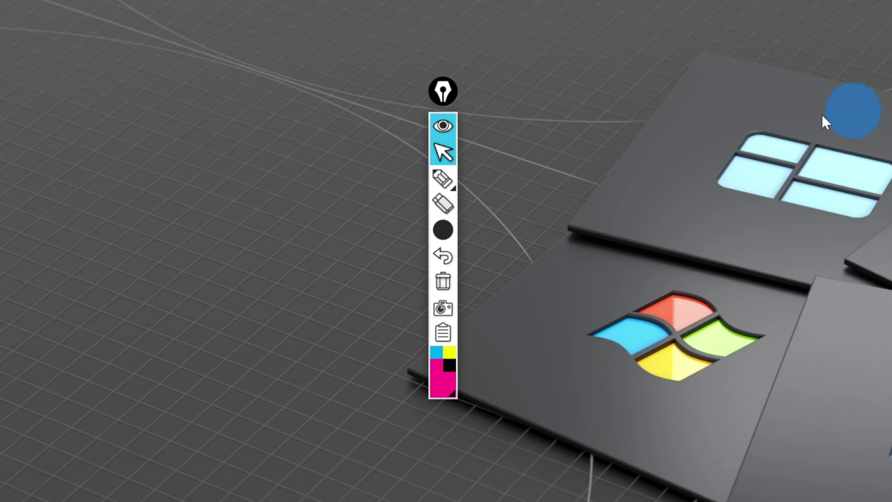
# - Drag the Epic Pen toolbar by its pen-nib handle to a new spot on screen
pyautogui.moveTo(443, 90); pyautogui.dragTo(475, 101)
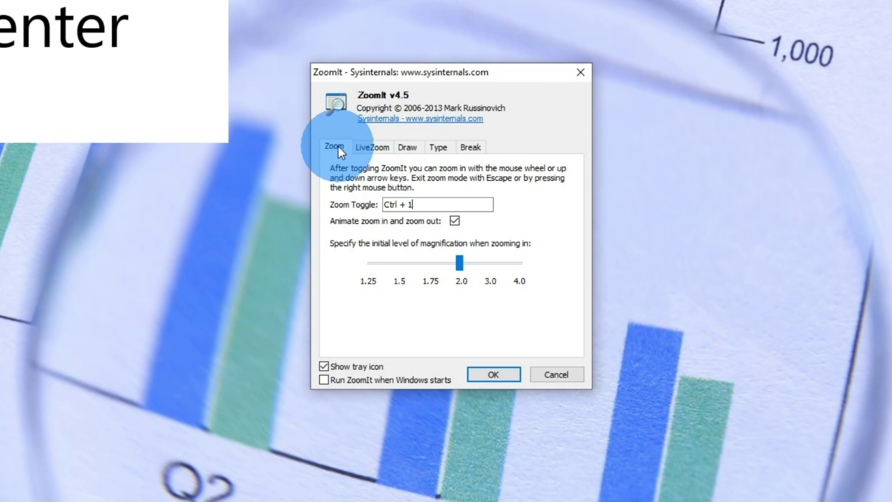
pyautogui.click(376, 145)
pyautogui.click(415, 146)
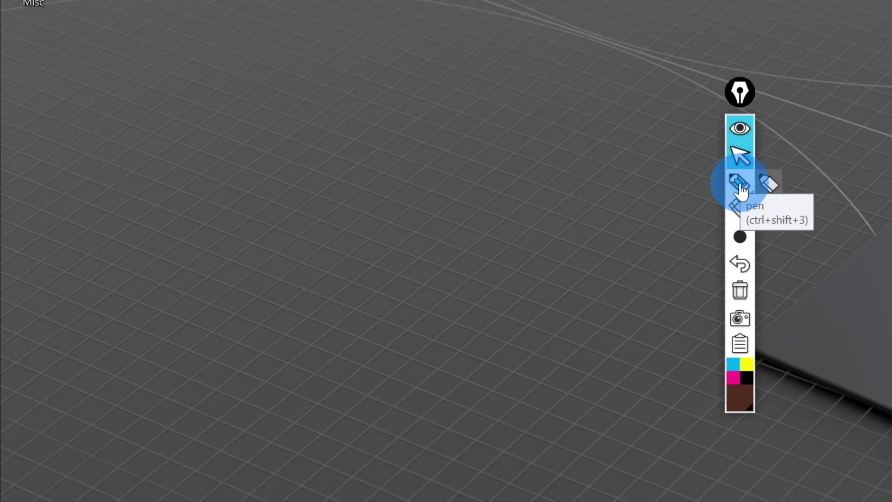
# - With the pen, draw a brown round cookie outline and add five chocolate chips inside
pyautogui.click(740, 188)
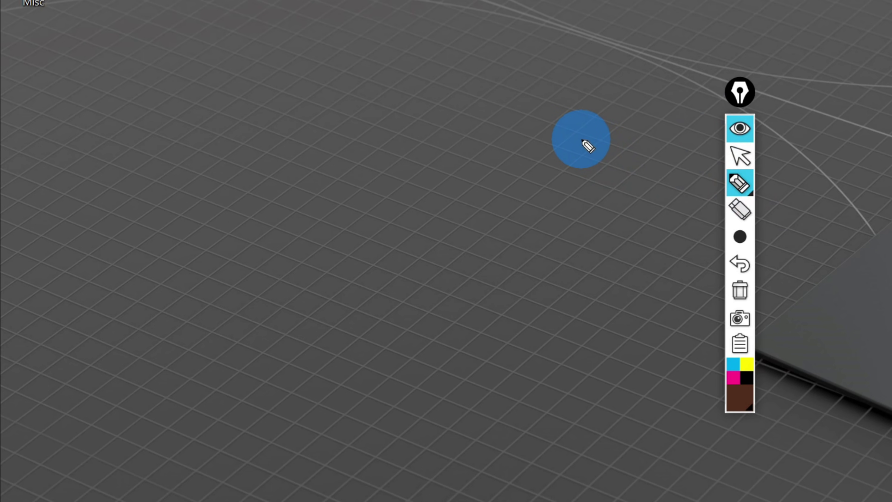
pyautogui.moveTo(516, 119)
pyautogui.mouseDown()
pyautogui.moveTo(469, 111)
pyautogui.moveTo(379, 115)
pyautogui.moveTo(330, 152)
pyautogui.moveTo(290, 221)
pyautogui.moveTo(290, 303)
pyautogui.moveTo(318, 377)
pyautogui.moveTo(388, 437)
pyautogui.moveTo(493, 452)
pyautogui.moveTo(599, 437)
pyautogui.moveTo(638, 338)
pyautogui.moveTo(630, 239)
pyautogui.moveTo(591, 161)
pyautogui.moveTo(511, 121)
pyautogui.mouseUp()
pyautogui.moveTo(384, 213); pyautogui.dragTo(384, 193)
pyautogui.moveTo(549, 208)
pyautogui.mouseDown()
pyautogui.moveTo(524, 224)
pyautogui.moveTo(562, 236)
pyautogui.moveTo(541, 200)
pyautogui.mouseUp()
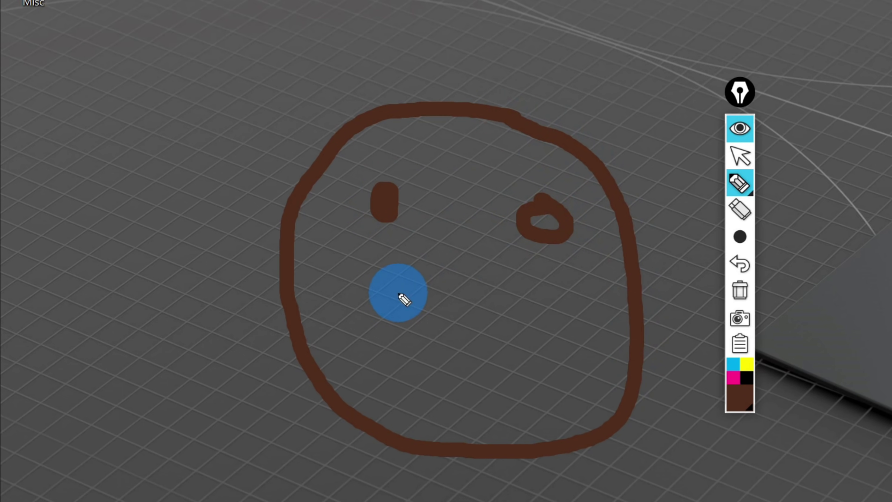
pyautogui.moveTo(402, 299); pyautogui.dragTo(440, 303)
pyautogui.moveTo(542, 351)
pyautogui.mouseDown()
pyautogui.moveTo(525, 374)
pyautogui.moveTo(555, 367)
pyautogui.mouseUp()
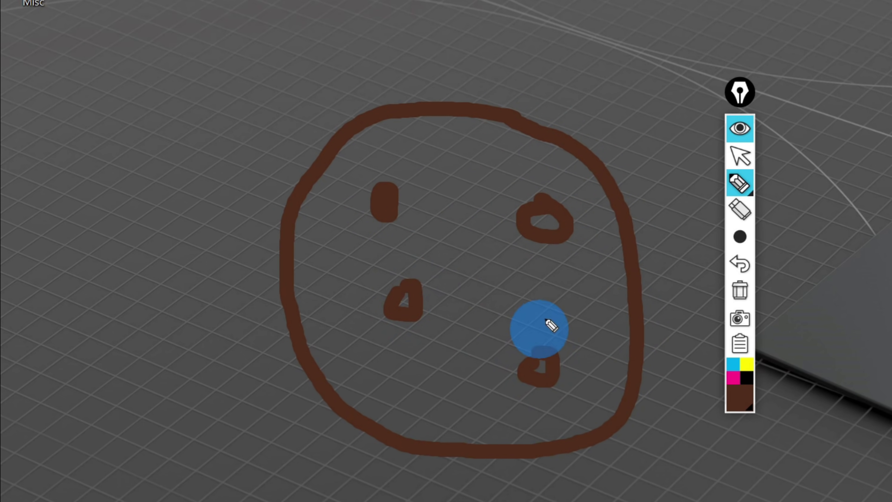
pyautogui.moveTo(494, 285); pyautogui.dragTo(508, 272)
pyautogui.click(739, 186)
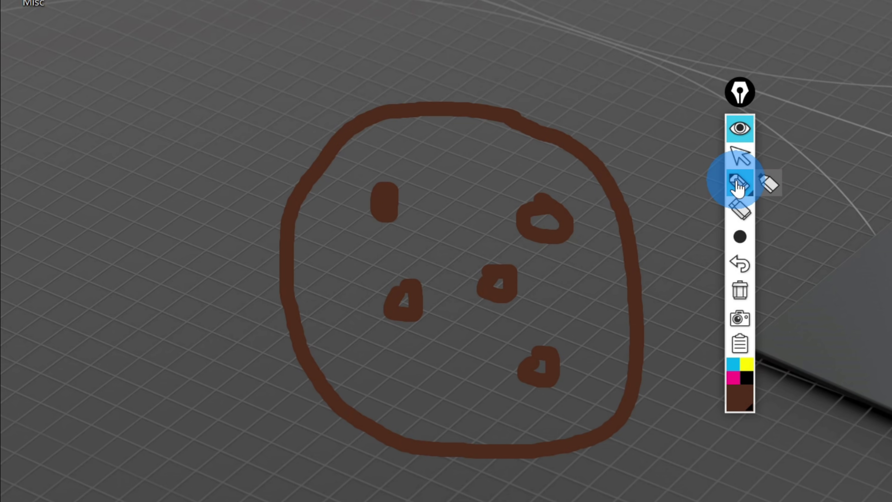
pyautogui.click(771, 184)
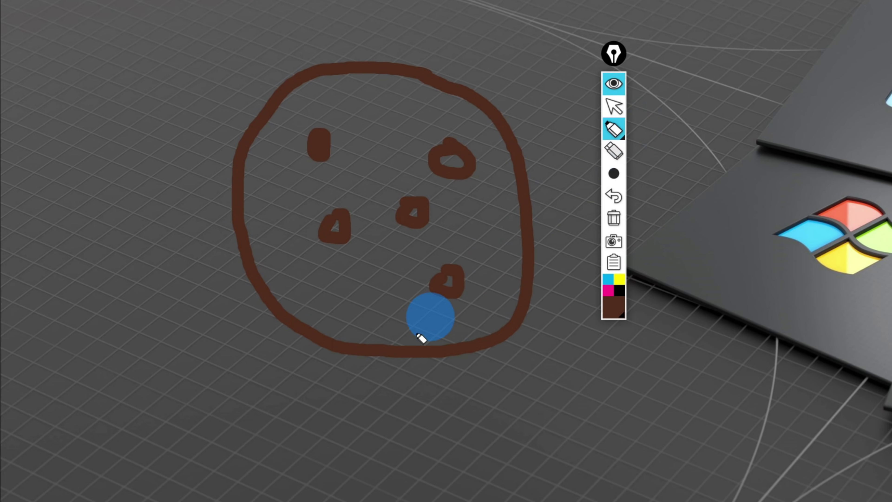
pyautogui.moveTo(384, 399)
pyautogui.mouseDown()
pyautogui.moveTo(443, 407)
pyautogui.moveTo(381, 408)
pyautogui.moveTo(396, 374)
pyautogui.moveTo(446, 342)
pyautogui.moveTo(368, 313)
pyautogui.moveTo(404, 317)
pyautogui.moveTo(400, 345)
pyautogui.moveTo(348, 369)
pyautogui.moveTo(379, 392)
pyautogui.mouseUp()
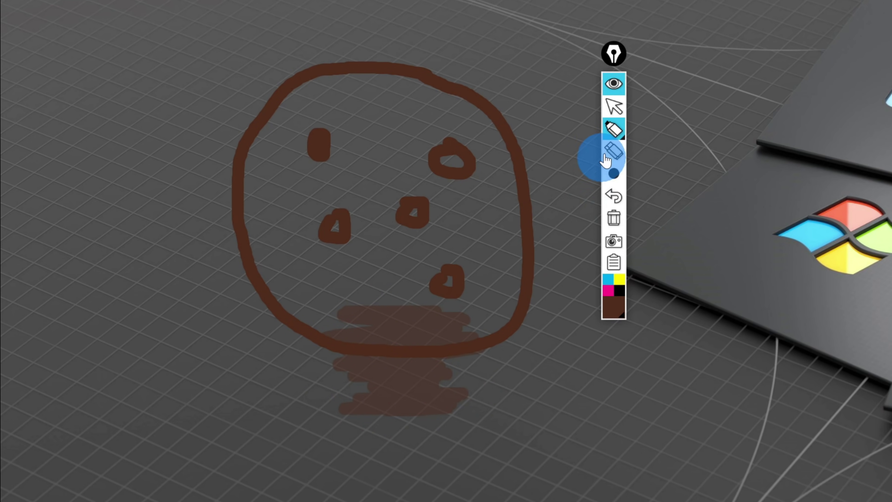
pyautogui.click(615, 151)
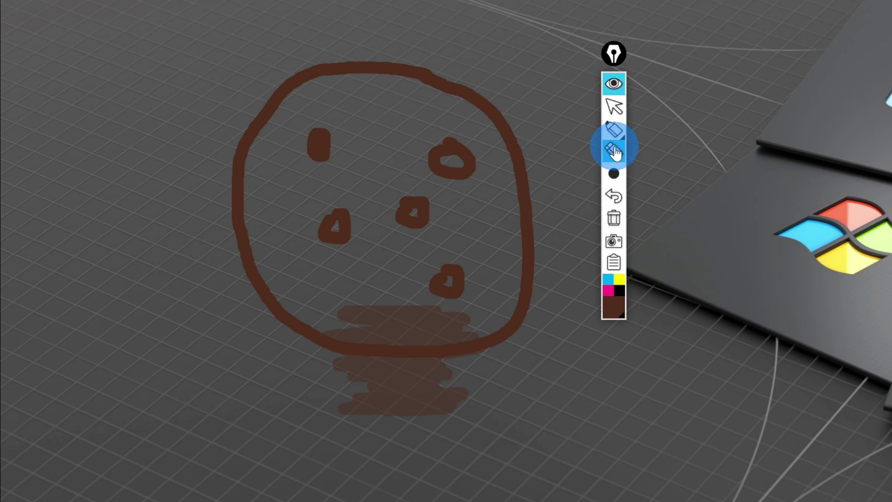
pyautogui.click(428, 409)
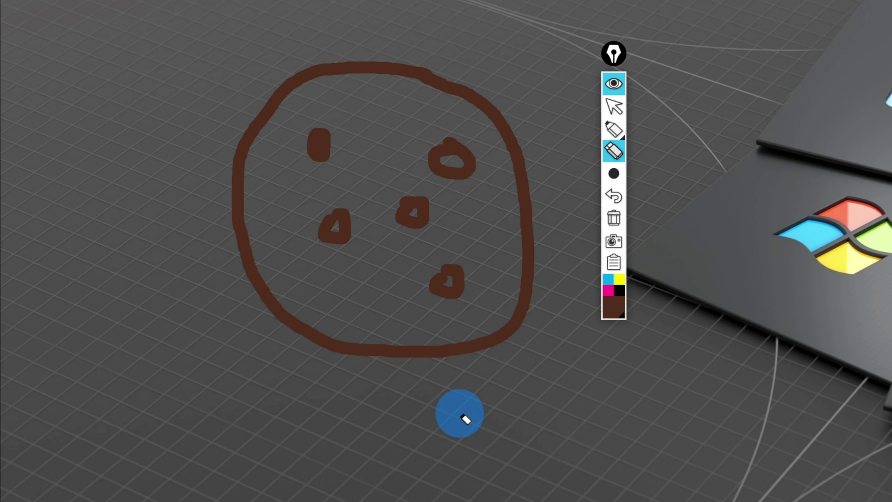
pyautogui.click(614, 173)
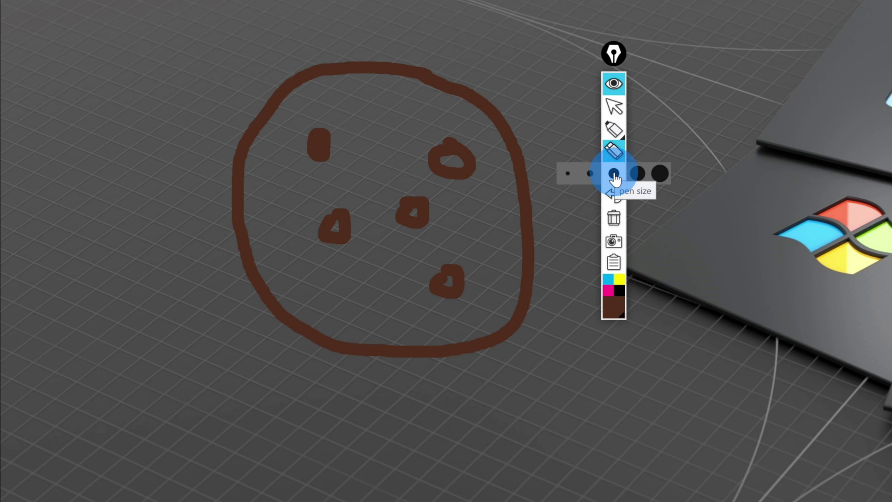
pyautogui.click(613, 130)
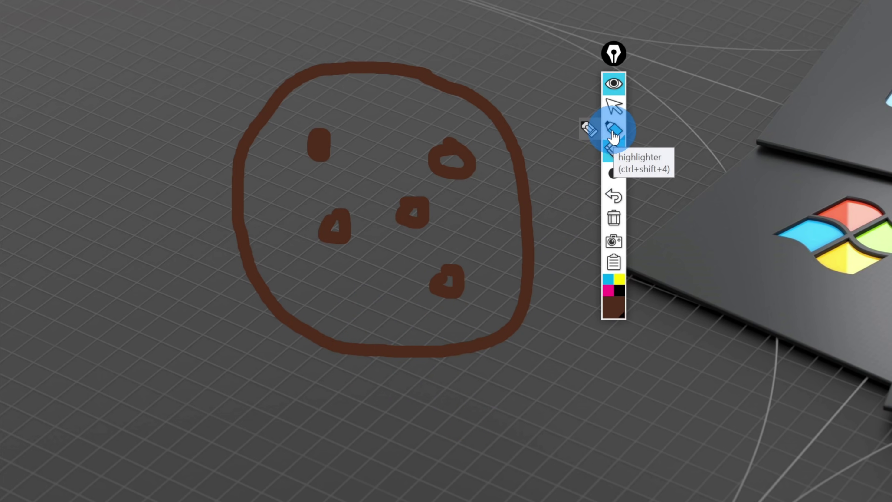
pyautogui.click(613, 174)
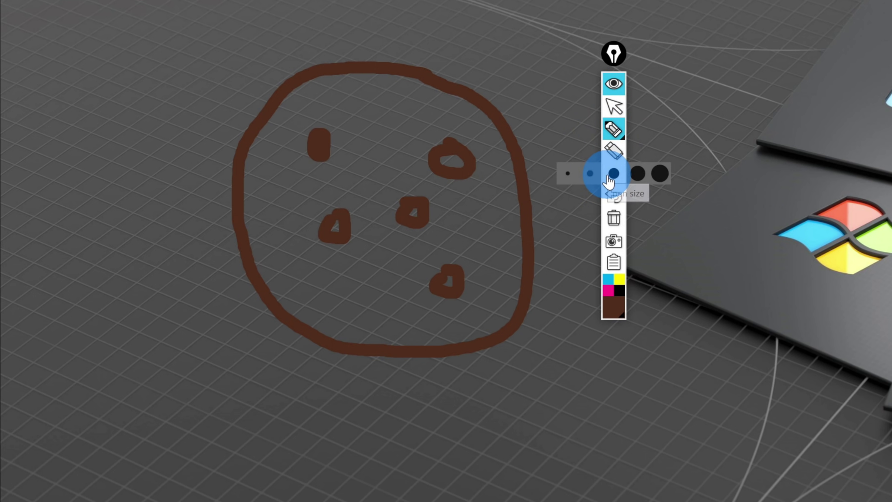
pyautogui.click(653, 174)
pyautogui.moveTo(707, 254); pyautogui.dragTo(711, 394)
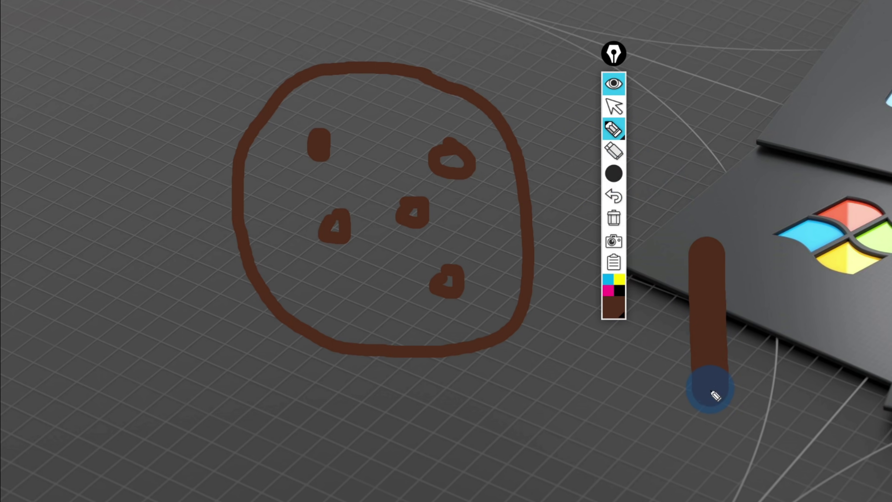
pyautogui.click(614, 173)
pyautogui.click(530, 175)
pyautogui.moveTo(765, 242); pyautogui.dragTo(777, 377)
pyautogui.click(614, 174)
pyautogui.click(661, 174)
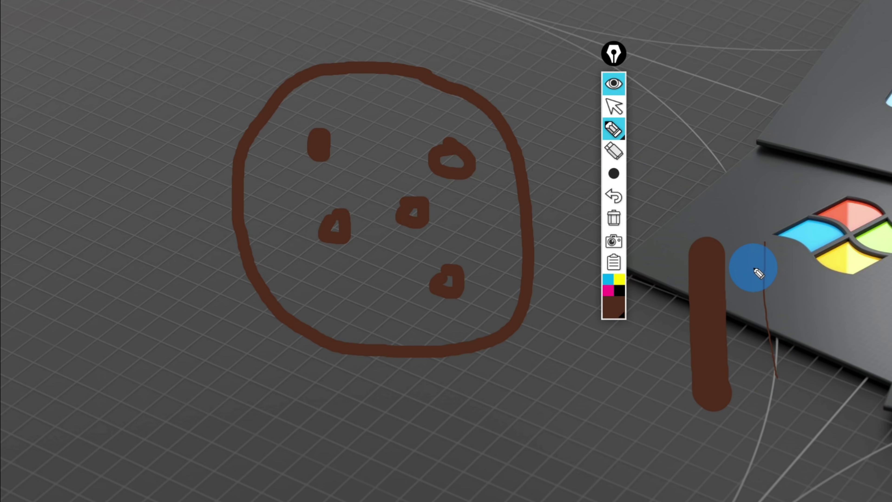
pyautogui.click(615, 200)
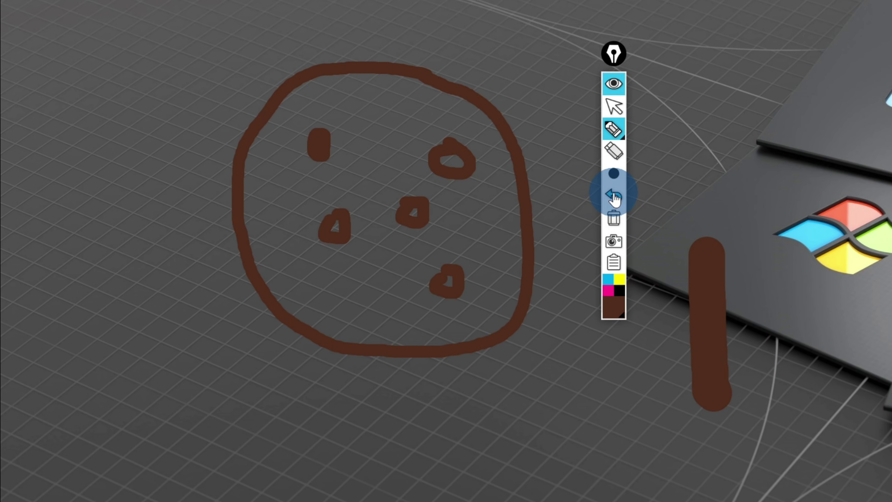
pyautogui.click(615, 200)
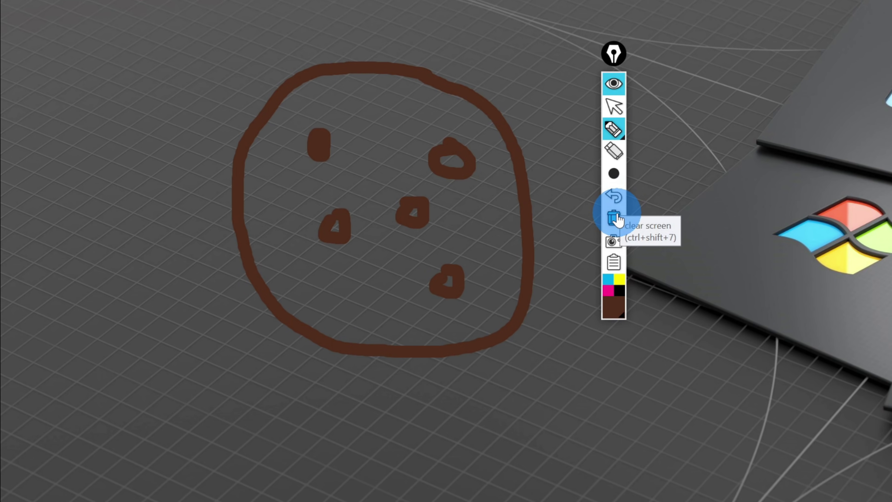
pyautogui.click(615, 88)
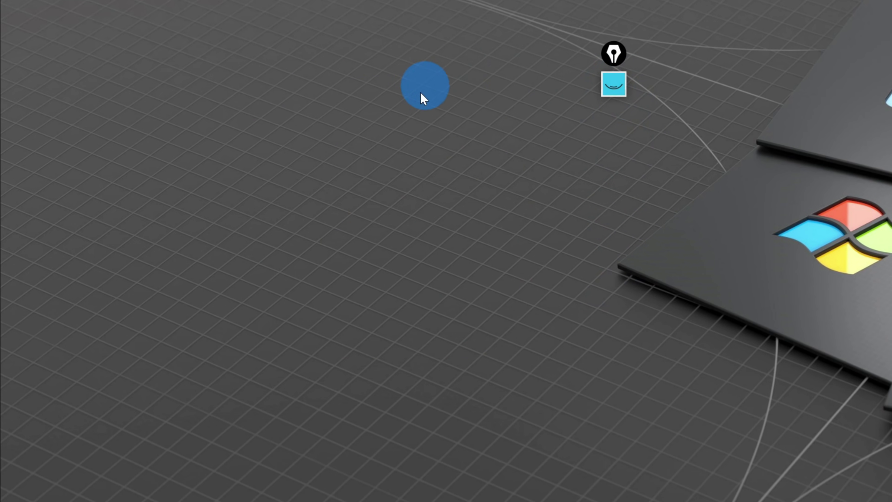
pyautogui.click(614, 87)
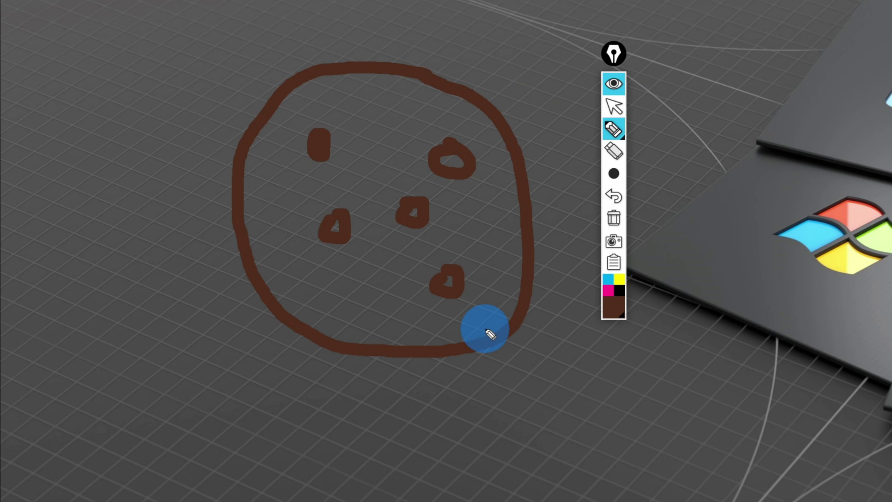
# - Capture a screenshot of the cookie area and save it to the desktop as Screen Shot 11-2-2020
pyautogui.click(613, 242)
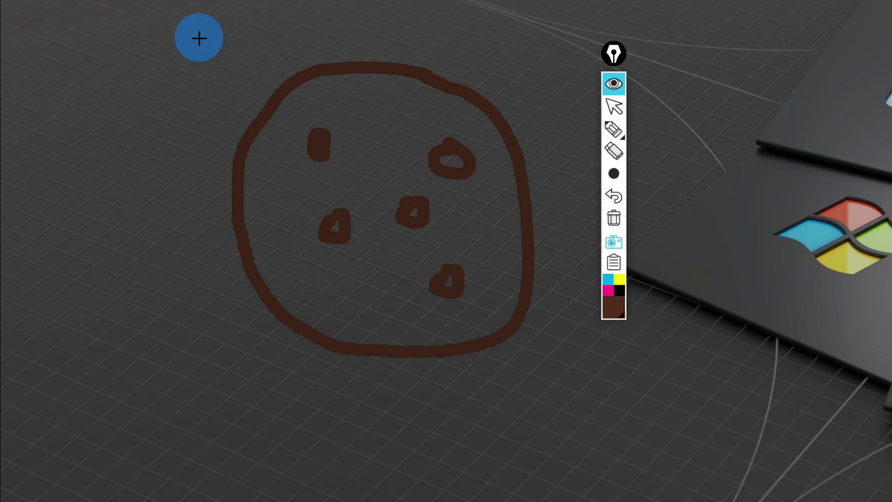
pyautogui.moveTo(199, 37)
pyautogui.mouseDown()
pyautogui.moveTo(384, 245)
pyautogui.moveTo(586, 382)
pyautogui.mouseUp()
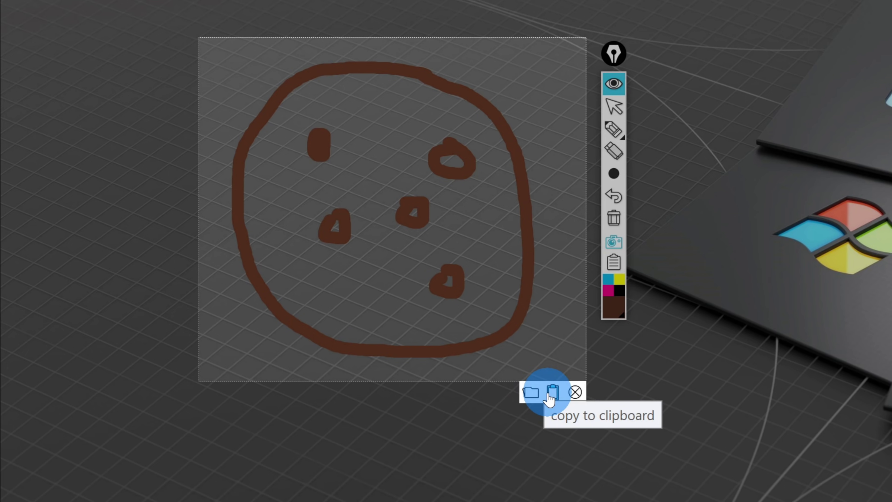
pyautogui.click(531, 396)
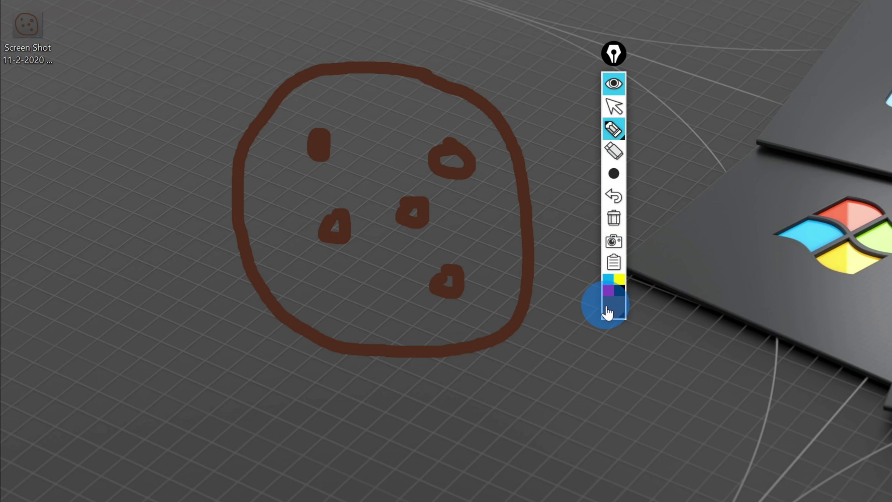
# - Draw side-by-side cyan, yellow and magenta curved strokes beneath the cookie
pyautogui.click(608, 281)
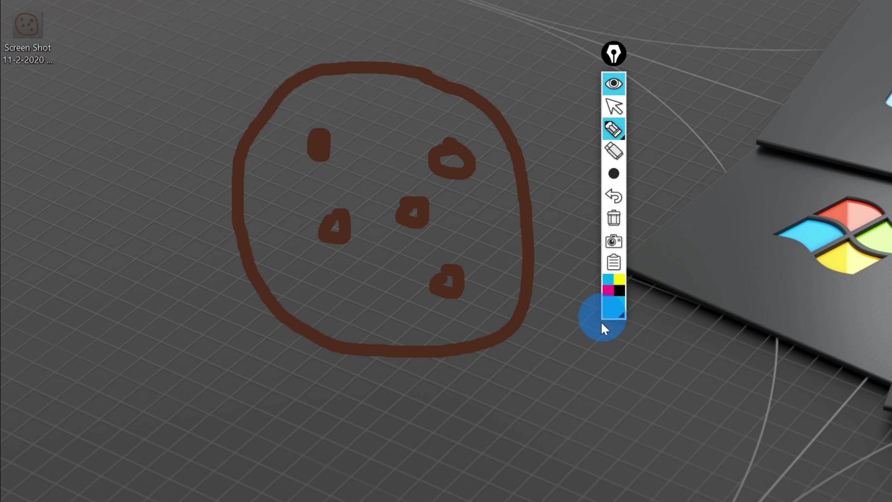
pyautogui.moveTo(592, 347)
pyautogui.mouseDown()
pyautogui.moveTo(589, 362)
pyautogui.moveTo(514, 416)
pyautogui.mouseUp()
pyautogui.click(619, 279)
pyautogui.moveTo(627, 348)
pyautogui.mouseDown()
pyautogui.moveTo(616, 368)
pyautogui.moveTo(559, 437)
pyautogui.mouseUp()
pyautogui.click(608, 290)
pyautogui.moveTo(664, 338); pyautogui.dragTo(605, 412)
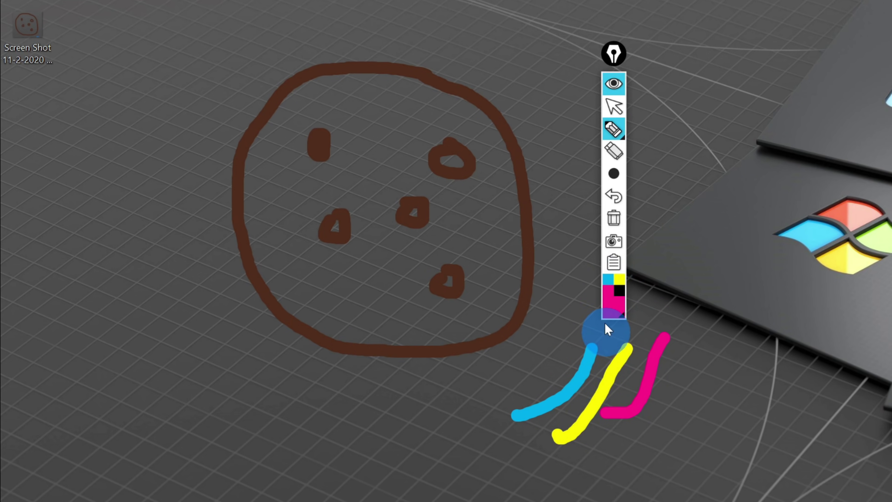
pyautogui.click(621, 318)
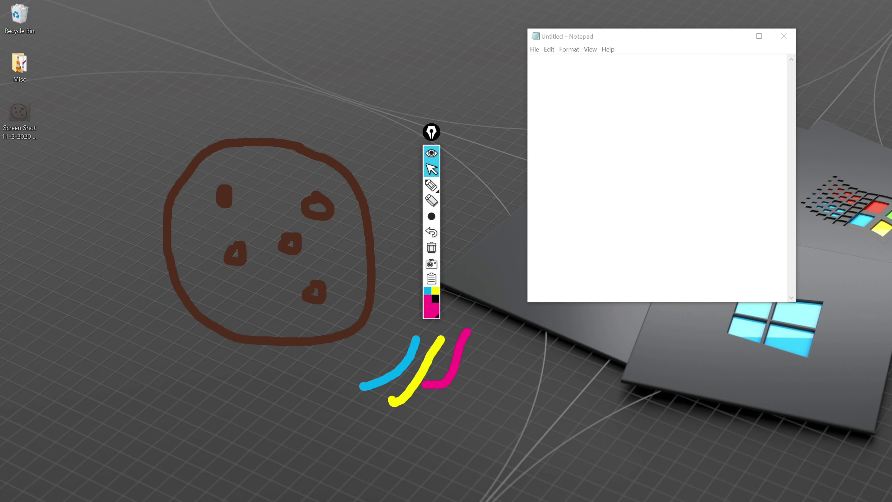
# - Look over the available brush widths, then go back to the pen tool
pyautogui.click(431, 216)
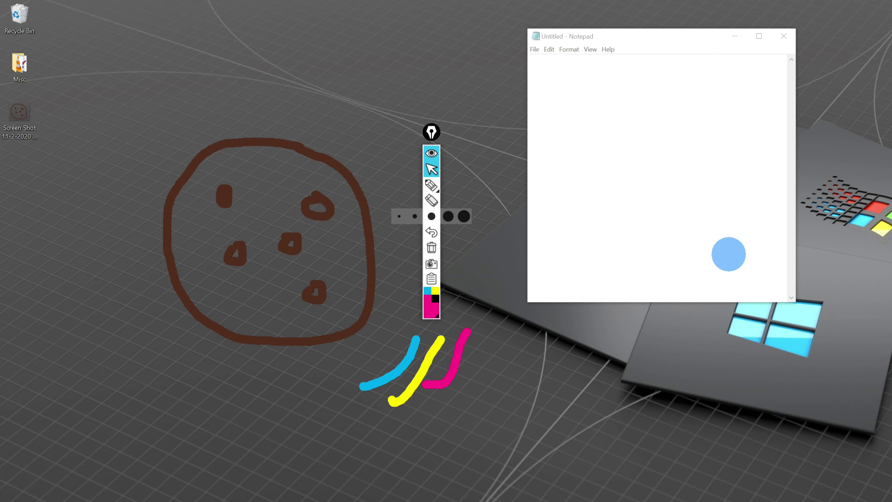
pyautogui.click(433, 190)
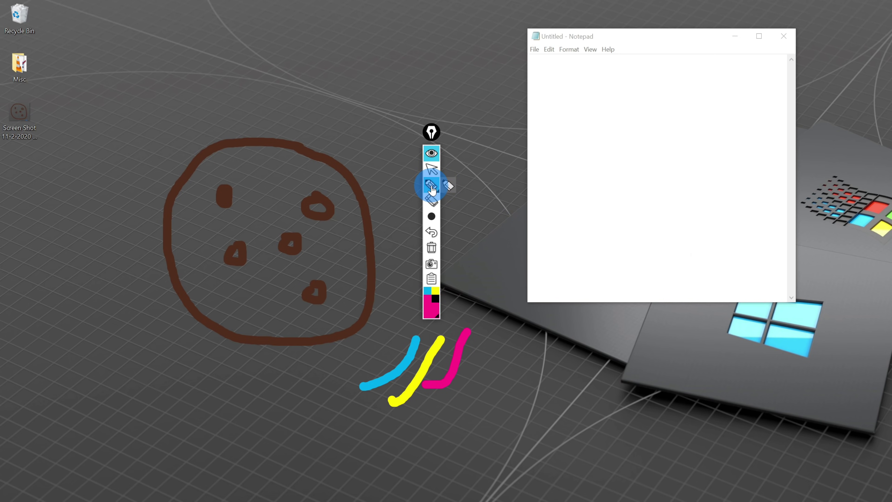
pyautogui.click(435, 316)
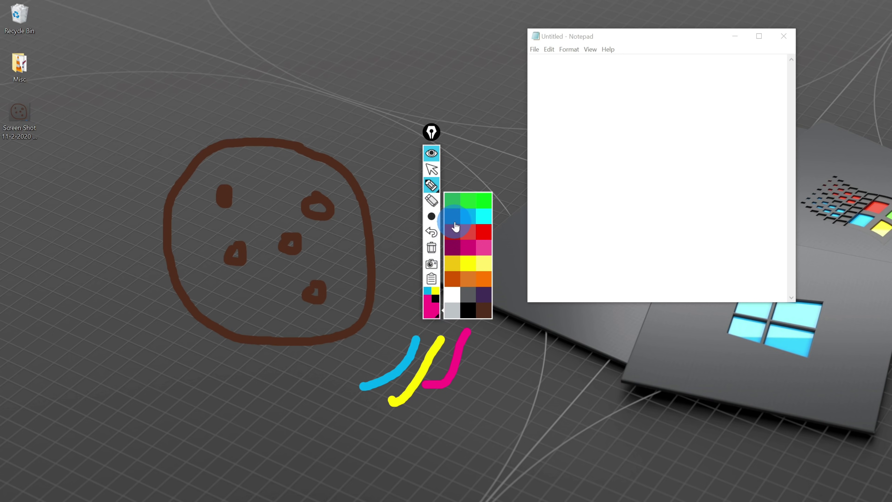
# - Pick green and draw a curved arrow pointing at the Notepad window
pyautogui.click(472, 204)
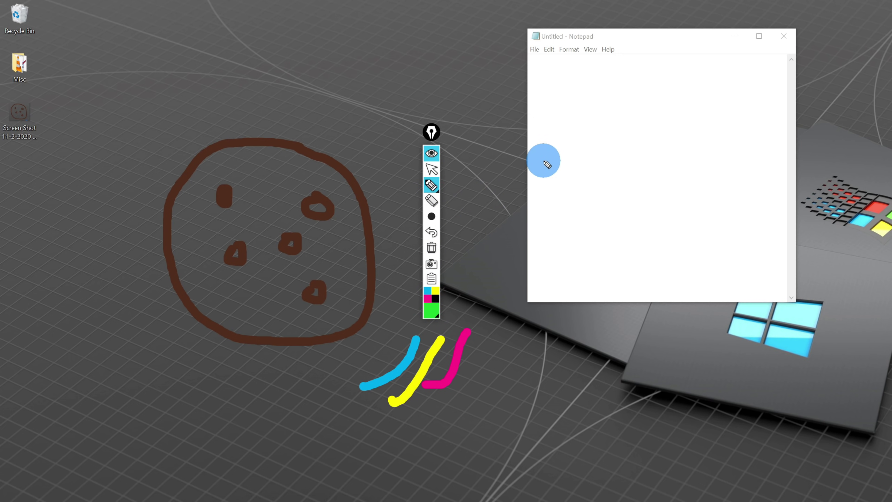
pyautogui.moveTo(375, 76)
pyautogui.mouseDown()
pyautogui.moveTo(398, 60)
pyautogui.moveTo(527, 41)
pyautogui.mouseUp()
pyautogui.moveTo(489, 25)
pyautogui.mouseDown()
pyautogui.moveTo(508, 45)
pyautogui.moveTo(523, 45)
pyautogui.moveTo(506, 88)
pyautogui.mouseUp()
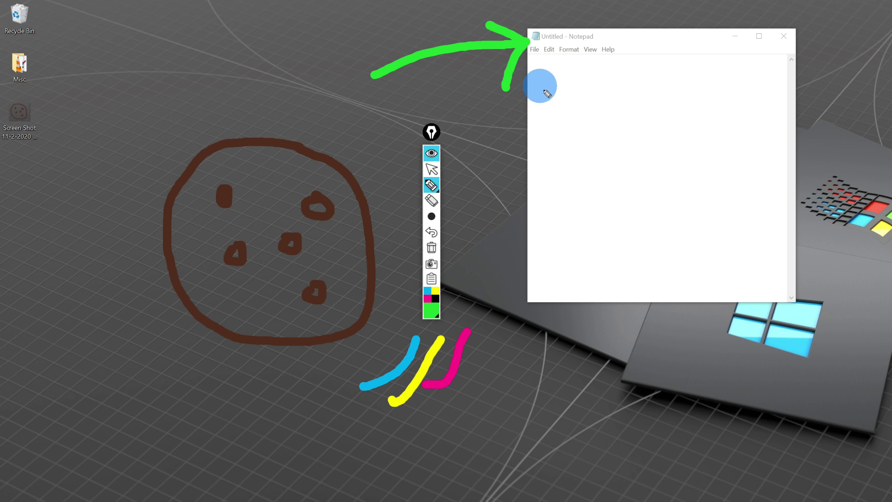
# - Handwrite 'Text' inside Notepad and underline its menu bar in green
pyautogui.moveTo(574, 102)
pyautogui.mouseDown()
pyautogui.moveTo(573, 142)
pyautogui.moveTo(599, 101)
pyautogui.mouseUp()
pyautogui.moveTo(604, 134)
pyautogui.mouseDown()
pyautogui.moveTo(616, 120)
pyautogui.moveTo(624, 151)
pyautogui.moveTo(631, 148)
pyautogui.moveTo(671, 108)
pyautogui.moveTo(655, 120)
pyautogui.moveTo(669, 149)
pyautogui.mouseUp()
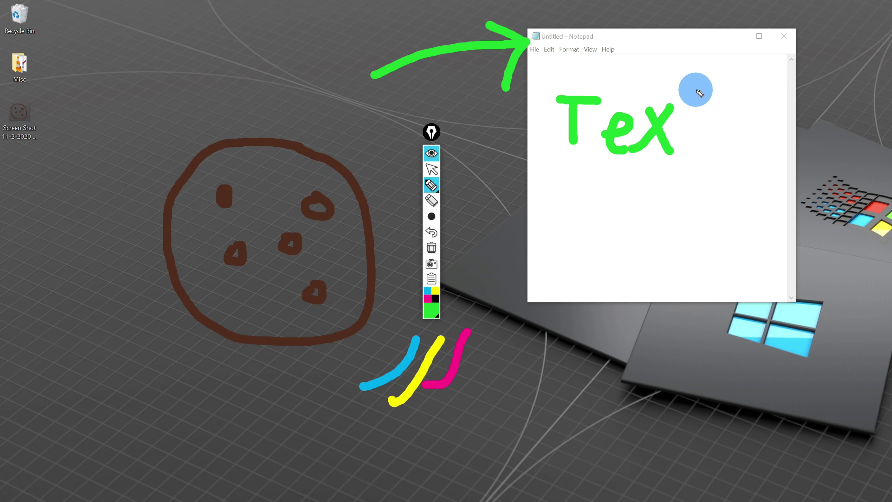
pyautogui.moveTo(699, 88); pyautogui.dragTo(696, 160)
pyautogui.moveTo(687, 127); pyautogui.dragTo(736, 126)
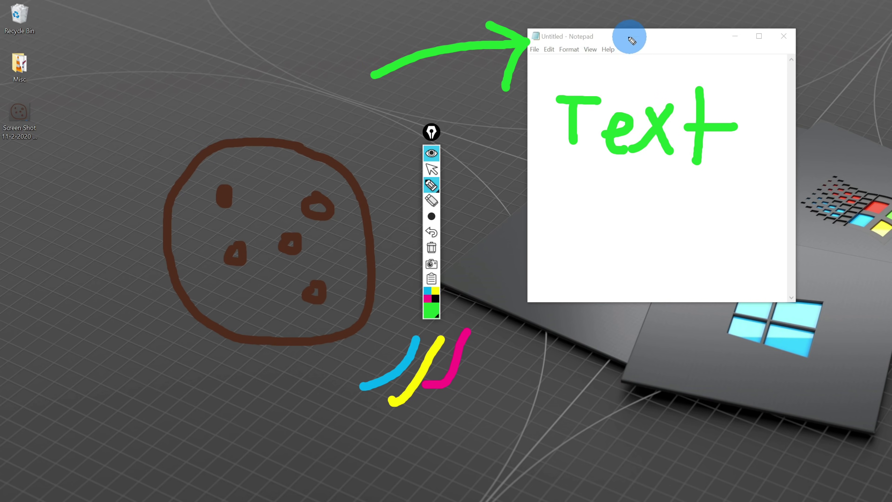
pyautogui.moveTo(527, 61)
pyautogui.mouseDown()
pyautogui.moveTo(641, 66)
pyautogui.moveTo(633, 35)
pyautogui.mouseUp()
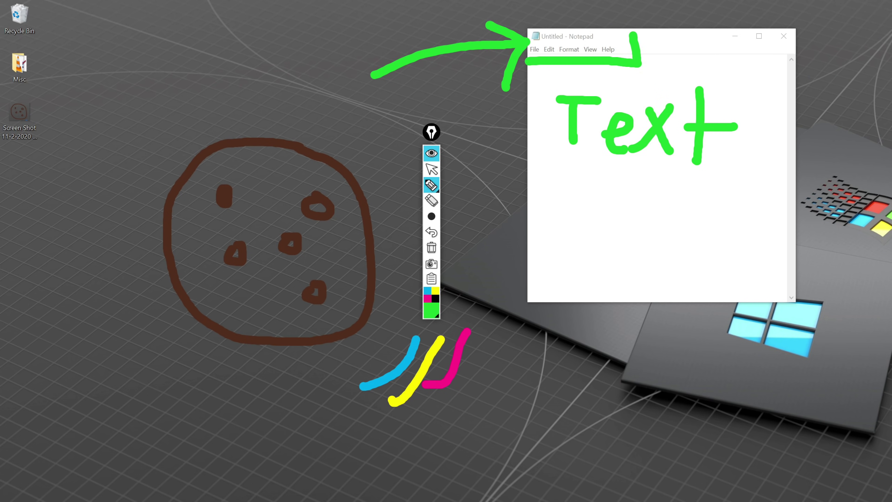
pyautogui.click(435, 172)
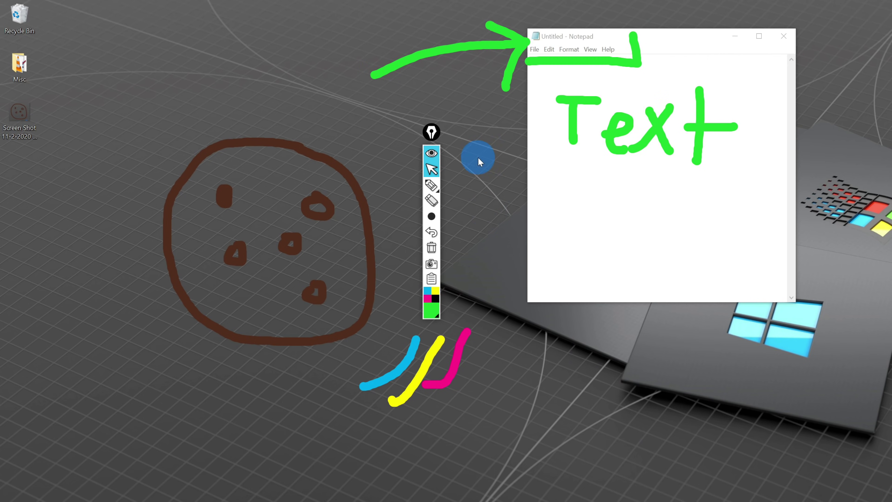
# - Drag Notepad lower, below the fixed green annotations, and click into its text area
pyautogui.click(662, 36)
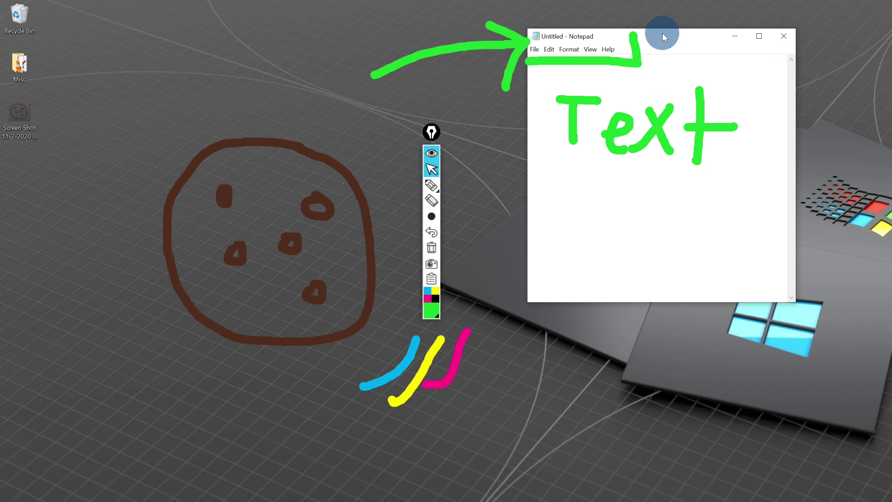
pyautogui.moveTo(663, 34); pyautogui.dragTo(664, 196)
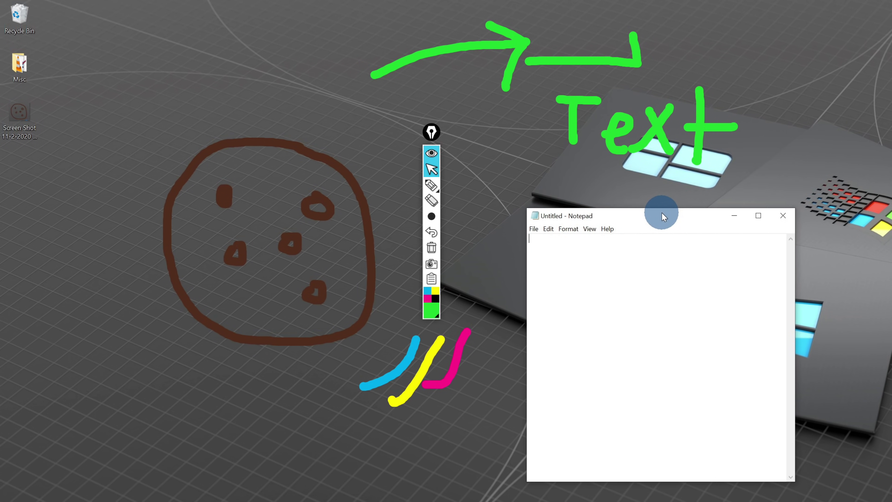
pyautogui.click(620, 267)
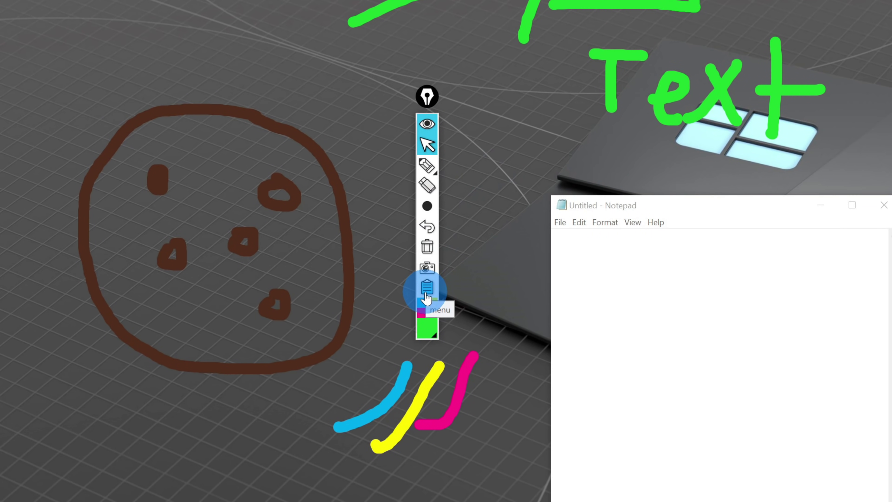
# - Uncheck 'Hide pro tools' in Epic Pen's settings, then close the settings and menu
pyautogui.click(426, 296)
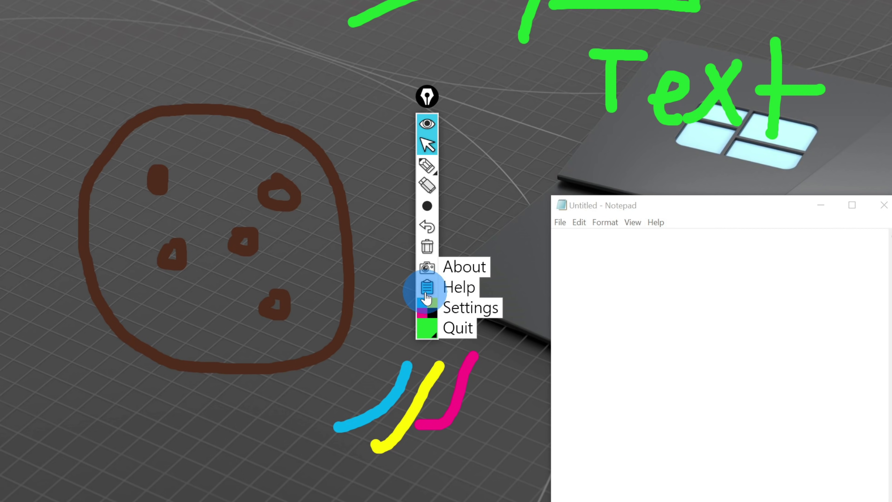
pyautogui.click(471, 307)
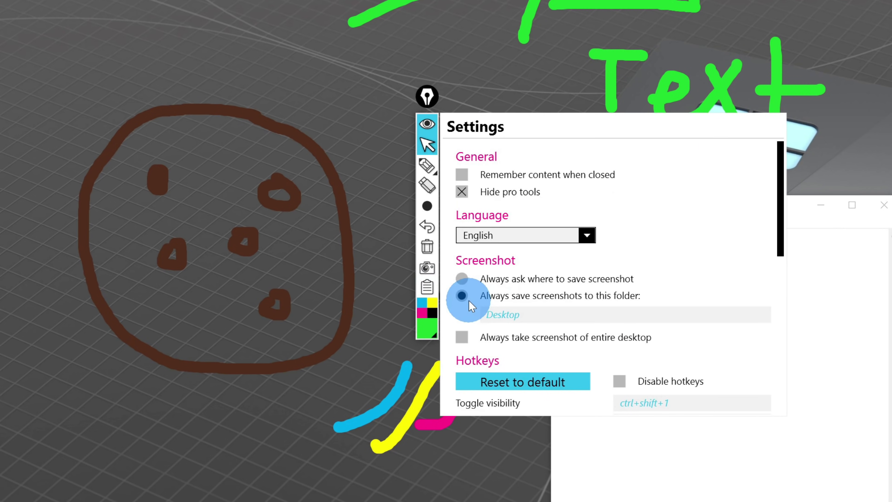
pyautogui.click(462, 191)
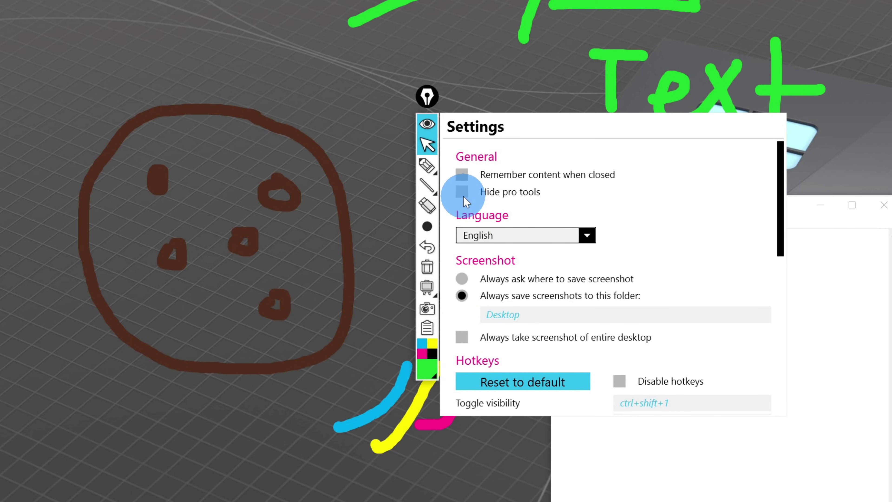
pyautogui.click(429, 332)
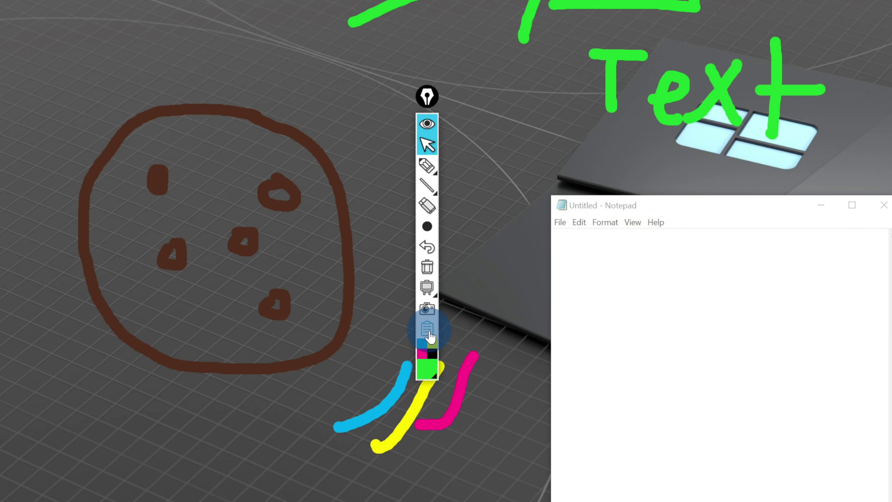
pyautogui.click(664, 203)
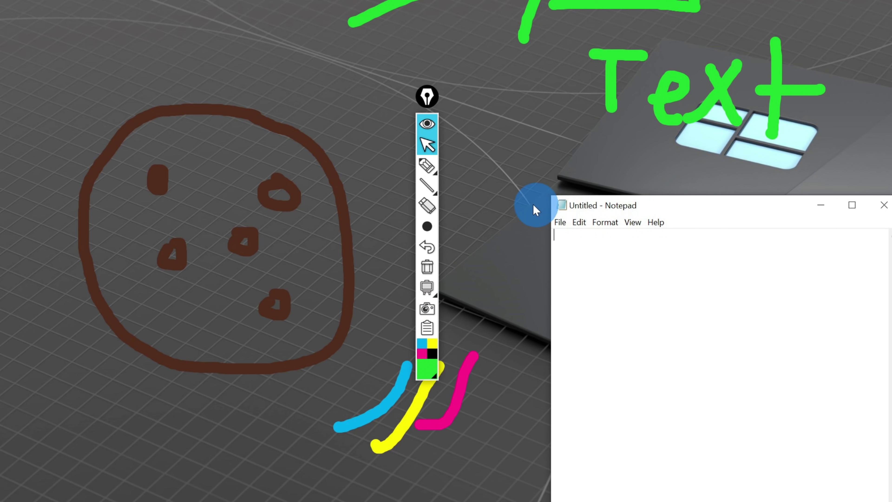
# - Type a green 'Text' label on the screen with Epic Pen's text tool
pyautogui.moveTo(427, 176)
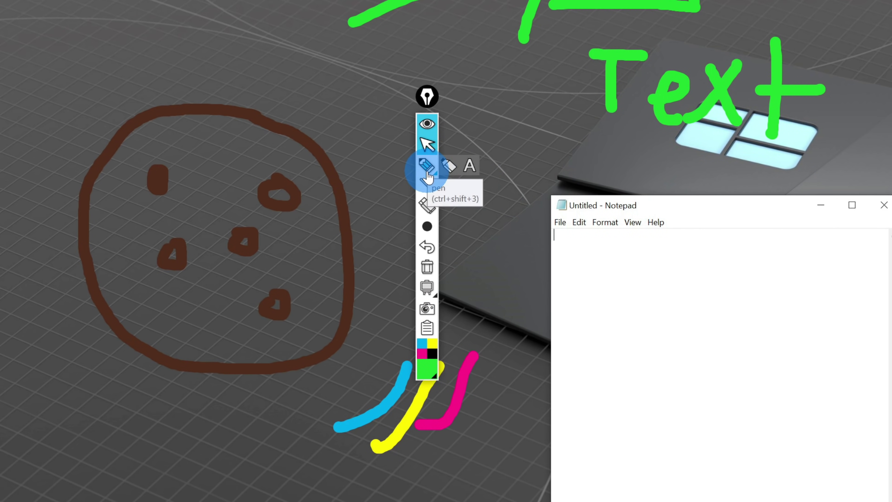
pyautogui.click(469, 168)
pyautogui.click(524, 161)
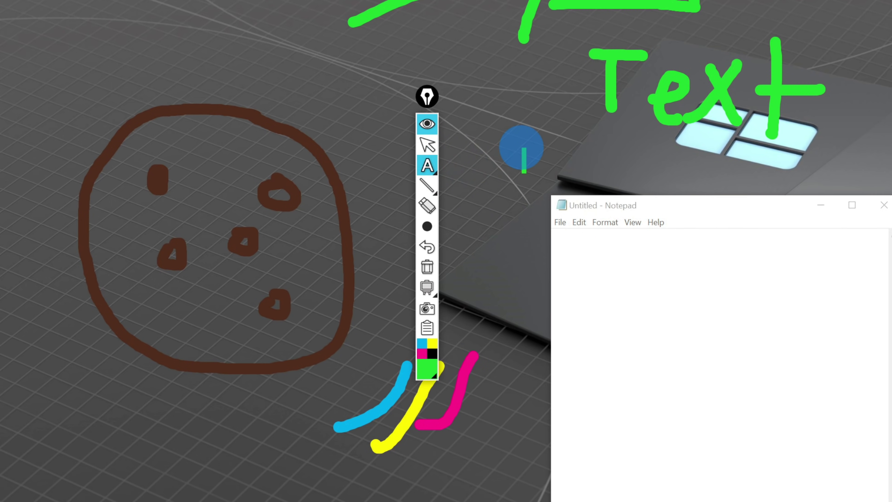
pyautogui.write('Text')
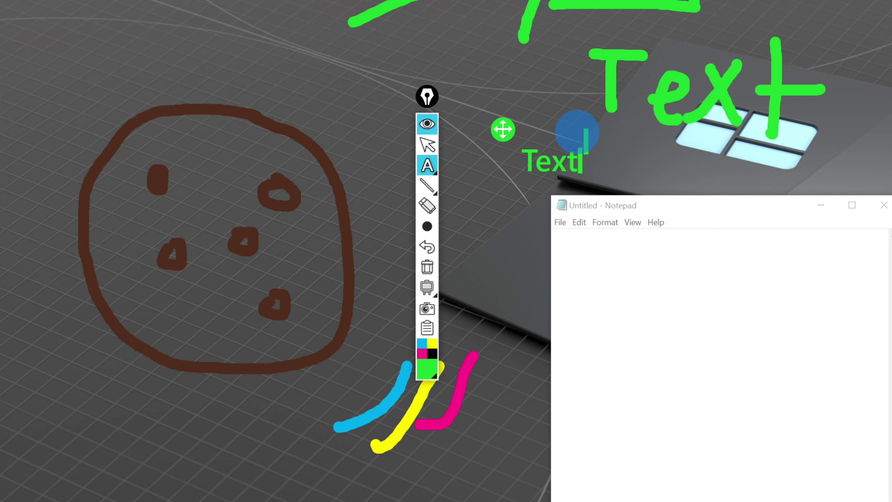
# - Draw a green straight line across the upper left and a large circle over Notepad's edge
pyautogui.moveTo(431, 199)
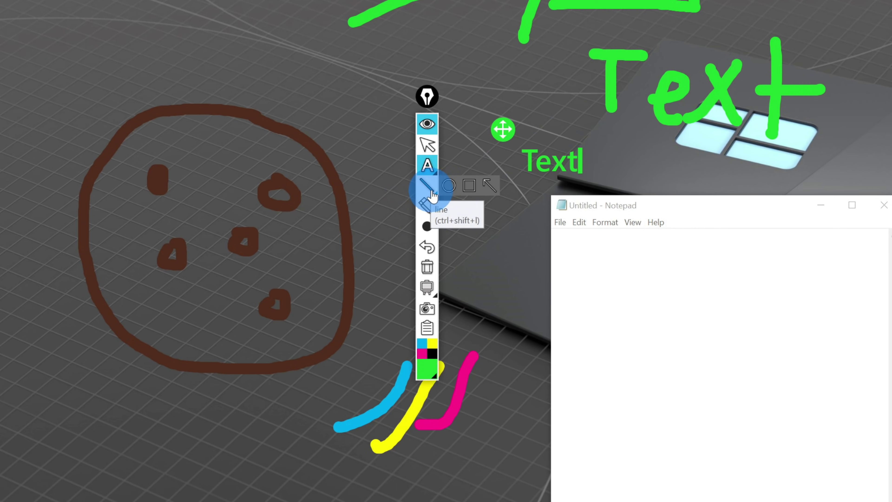
pyautogui.click(432, 195)
pyautogui.moveTo(104, 62); pyautogui.dragTo(243, 34)
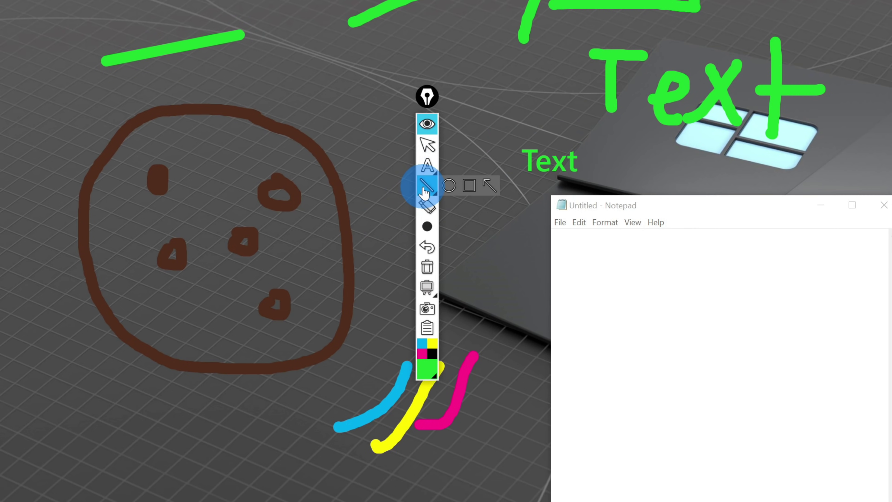
pyautogui.click(448, 185)
pyautogui.moveTo(474, 233); pyautogui.dragTo(751, 401)
pyautogui.moveTo(436, 190)
pyautogui.mouseDown()
pyautogui.moveTo(444, 193)
pyautogui.moveTo(428, 189)
pyautogui.moveTo(451, 192)
pyautogui.mouseUp()
# - Draw a green rectangle over Notepad's menu corner and an arrow toward its top-right corner
pyautogui.moveTo(515, 219); pyautogui.dragTo(592, 280)
pyautogui.moveTo(448, 193); pyautogui.dragTo(470, 185)
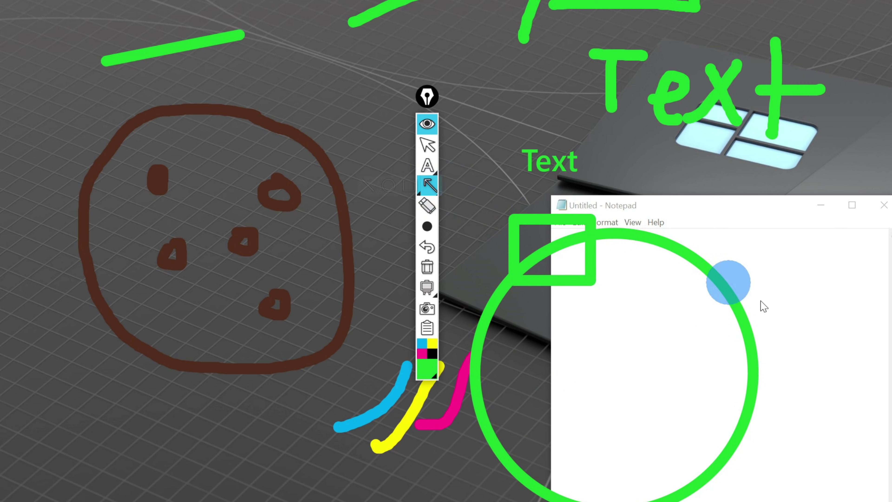
pyautogui.moveTo(719, 386)
pyautogui.mouseDown()
pyautogui.moveTo(838, 232)
pyautogui.moveTo(881, 219)
pyautogui.mouseUp()
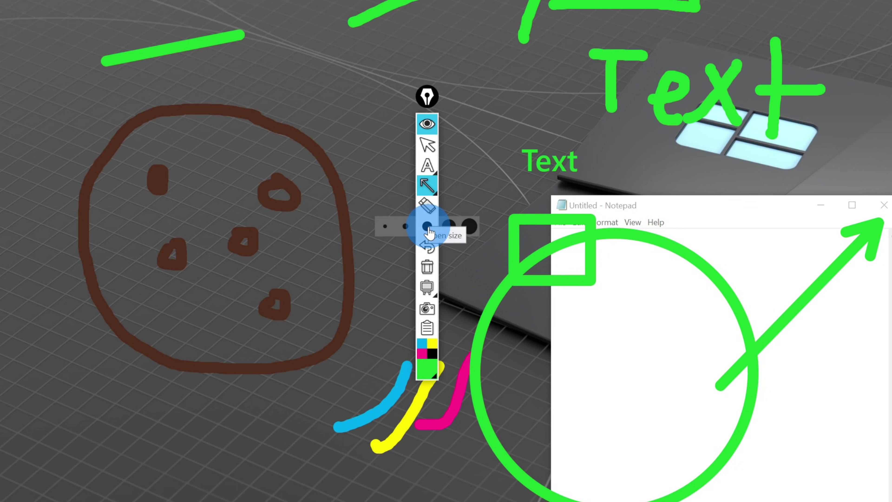
pyautogui.click(429, 288)
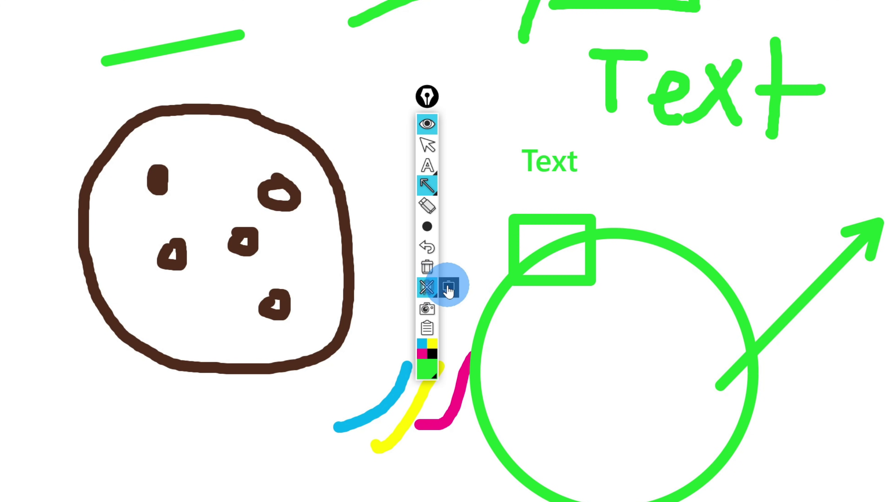
pyautogui.click(448, 287)
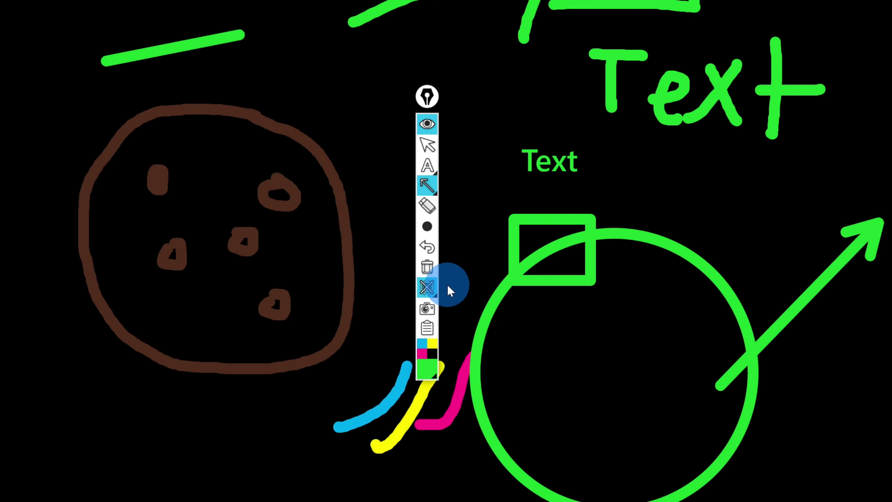
pyautogui.click(426, 287)
pyautogui.click(426, 289)
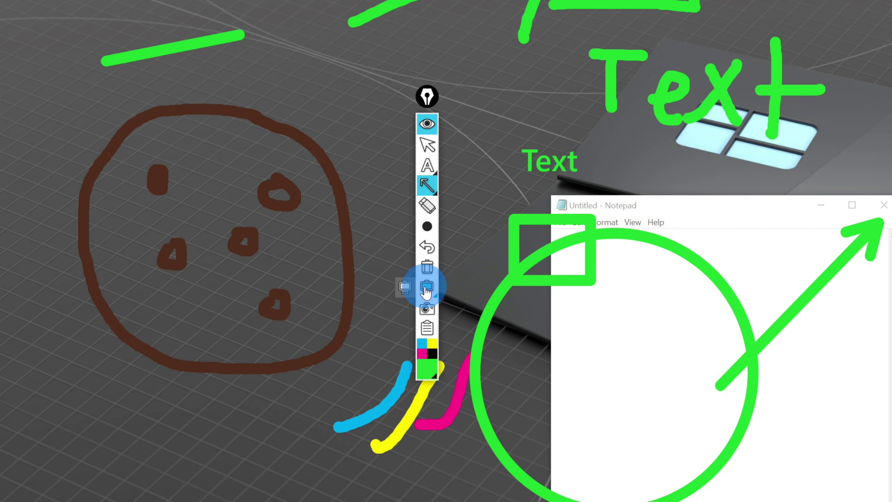
# - Draw a long green up-left arrow, then move Notepad to the upper left and enlarge it to fill the screen
pyautogui.moveTo(708, 201); pyautogui.dragTo(364, 95)
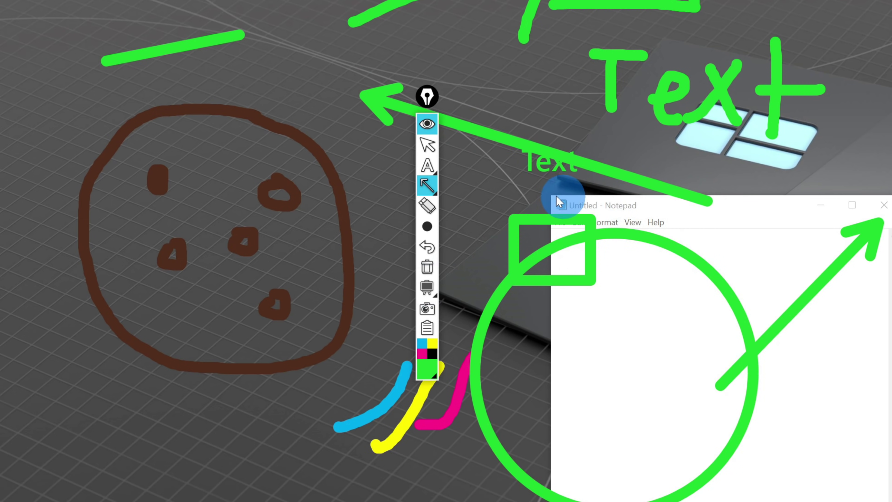
pyautogui.click(427, 144)
pyautogui.moveTo(755, 205); pyautogui.dragTo(180, 0)
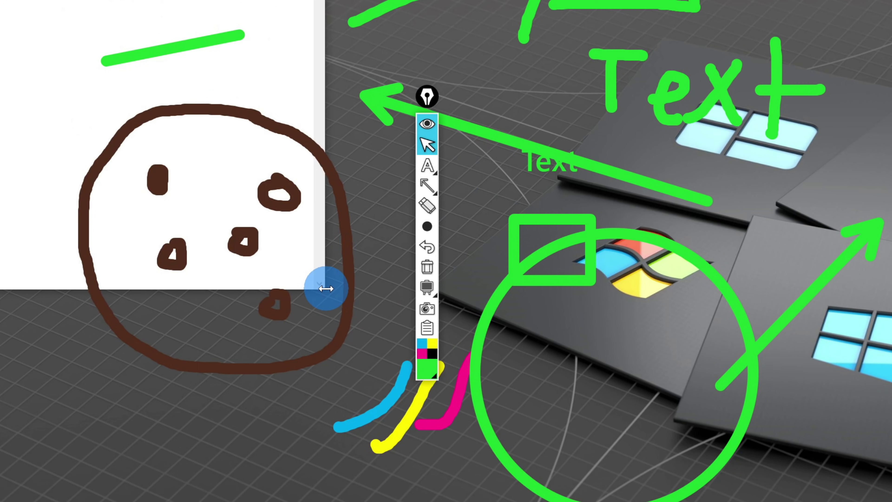
pyautogui.moveTo(322, 287); pyautogui.dragTo(890, 499)
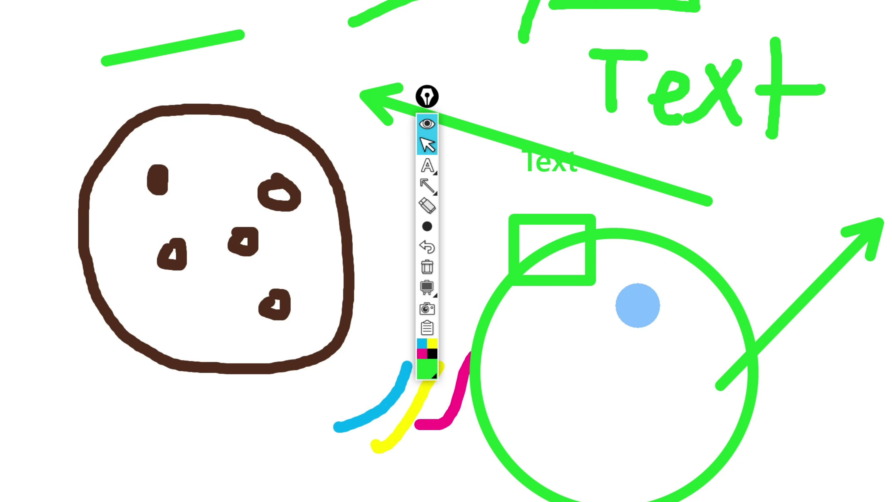
pyautogui.moveTo(435, 190)
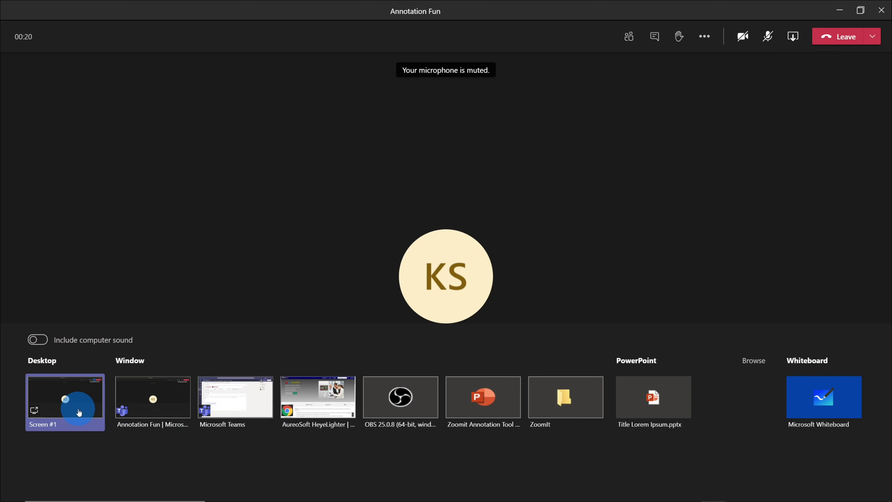
# - Share Desktop Screen #1 in the Teams meeting and circle a Tracking-list attendee in red
pyautogui.click(78, 408)
pyautogui.moveTo(767, 189)
pyautogui.mouseDown()
pyautogui.moveTo(731, 152)
pyautogui.moveTo(807, 179)
pyautogui.moveTo(747, 199)
pyautogui.mouseUp()
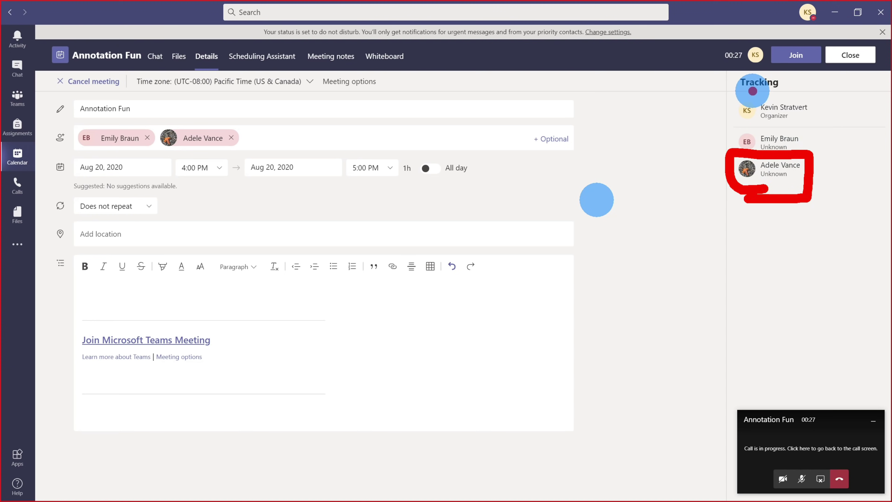
pyautogui.moveTo(755, 91); pyautogui.dragTo(805, 40)
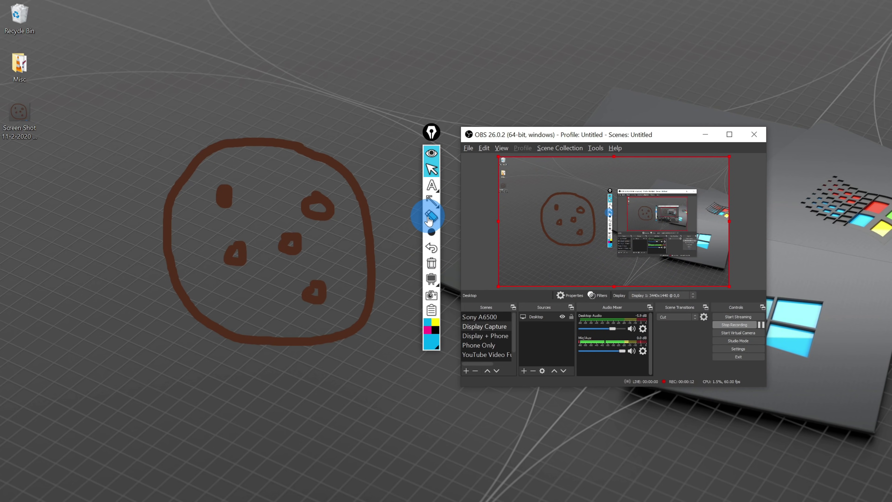
# - Draw a blue freehand test stroke at the top left with Epic Pen's pen
pyautogui.moveTo(431, 200)
pyautogui.click(402, 185)
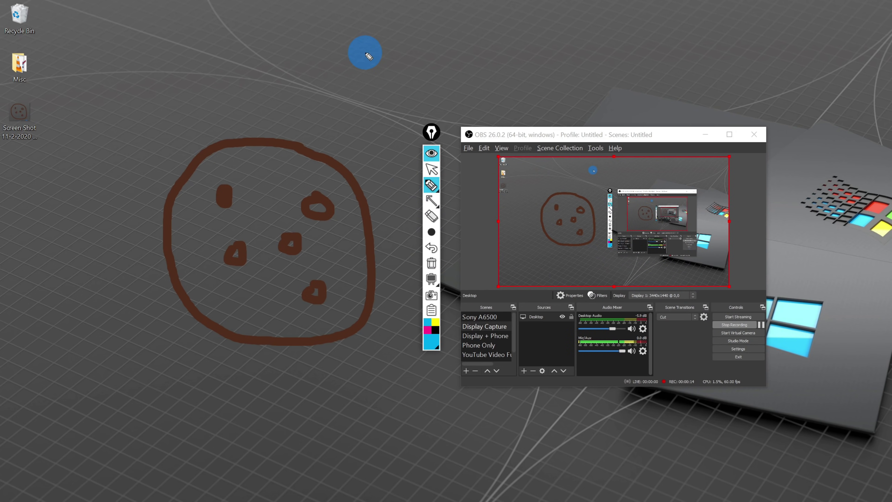
pyautogui.moveTo(365, 53)
pyautogui.mouseDown()
pyautogui.moveTo(257, 58)
pyautogui.moveTo(183, 73)
pyautogui.moveTo(94, 164)
pyautogui.moveTo(109, 287)
pyautogui.moveTo(140, 419)
pyautogui.moveTo(280, 406)
pyautogui.moveTo(460, 425)
pyautogui.moveTo(660, 474)
pyautogui.moveTo(835, 391)
pyautogui.moveTo(818, 52)
pyautogui.moveTo(682, 41)
pyautogui.moveTo(507, 62)
pyautogui.moveTo(320, 34)
pyautogui.mouseUp()
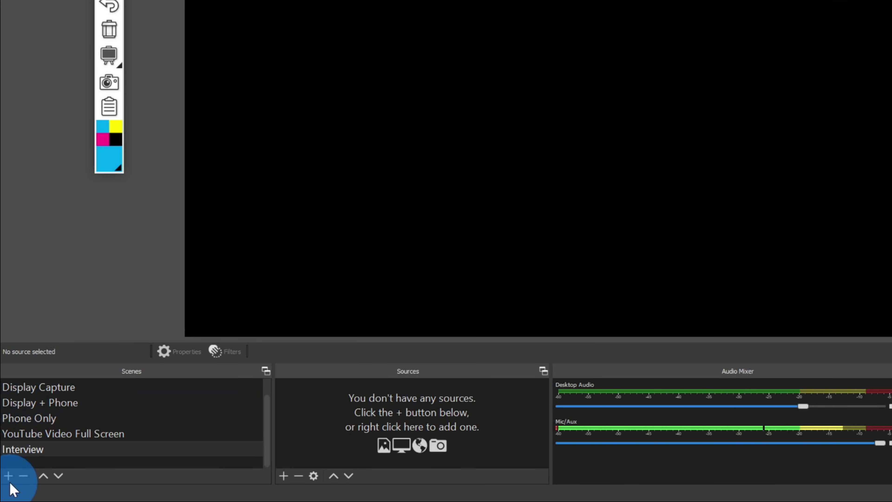
# - Start a new scene from the + button under the Scenes list
pyautogui.click(8, 476)
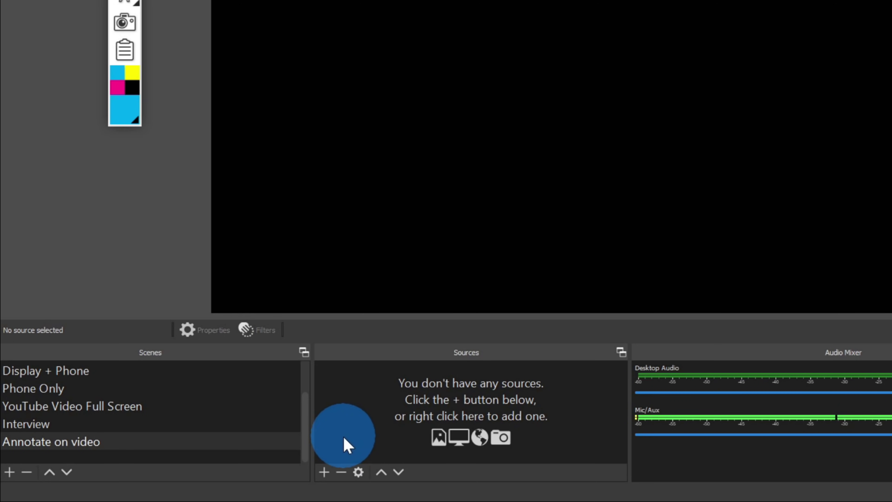
# - Add a Video Capture Device source for the webcam and accept its properties
pyautogui.click(324, 472)
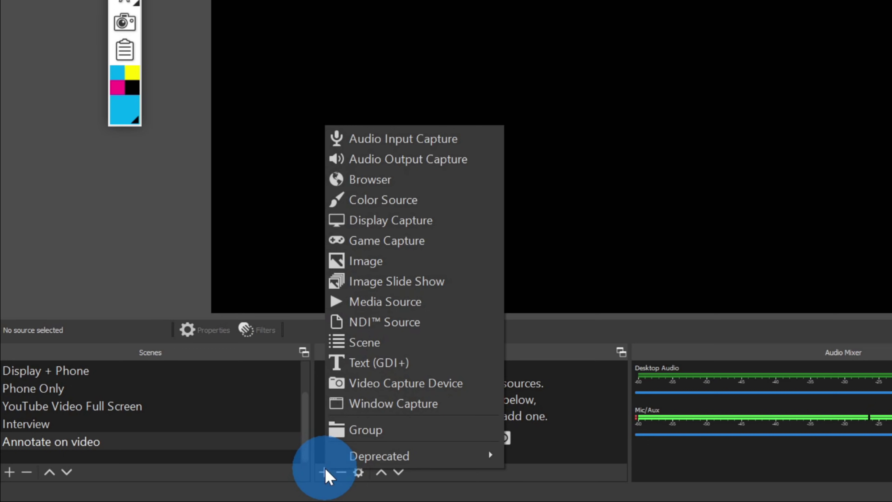
pyautogui.click(412, 392)
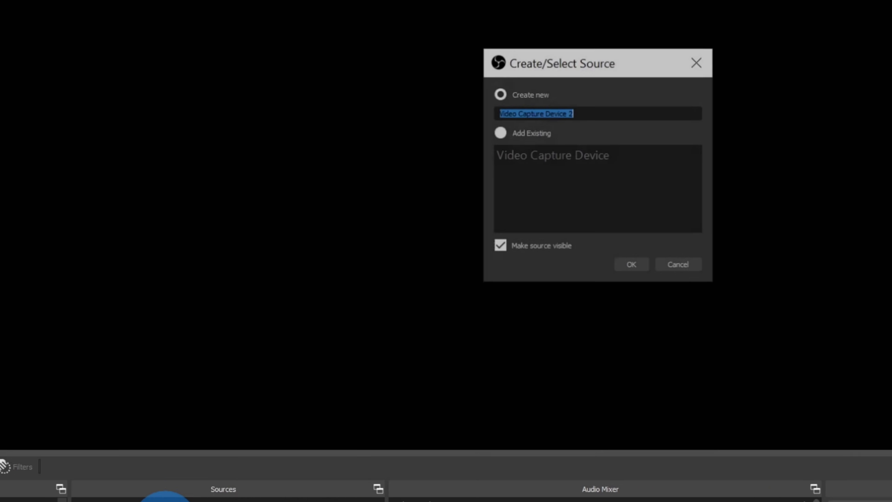
pyautogui.click(480, 351)
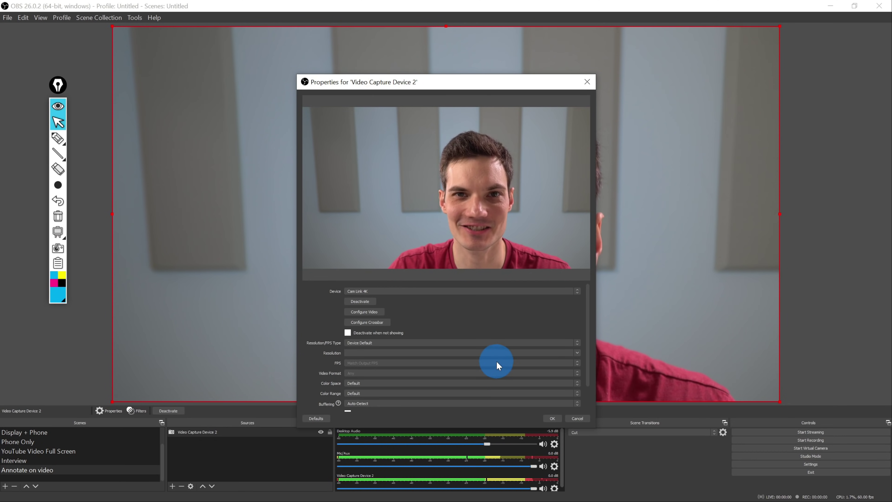
pyautogui.click(549, 420)
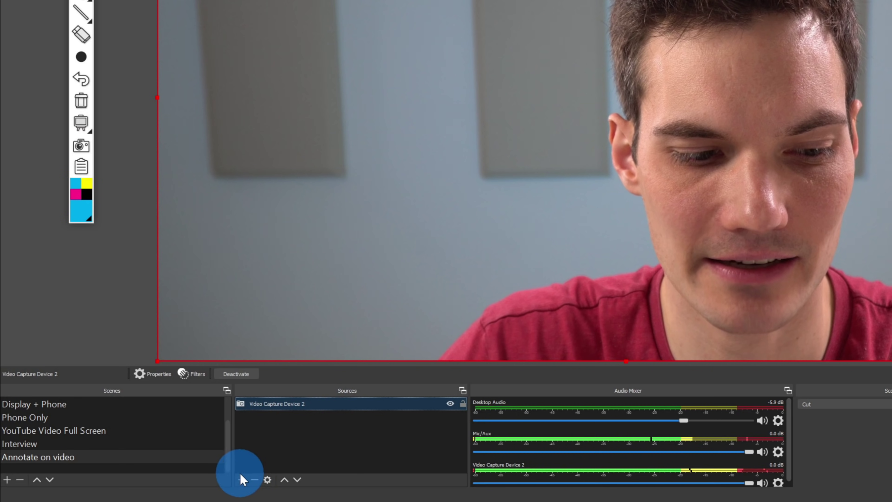
# - Add a Window Capture of [EpicPen.exe] DISPLAY1 using Windows Graphics Capture
pyautogui.click(218, 482)
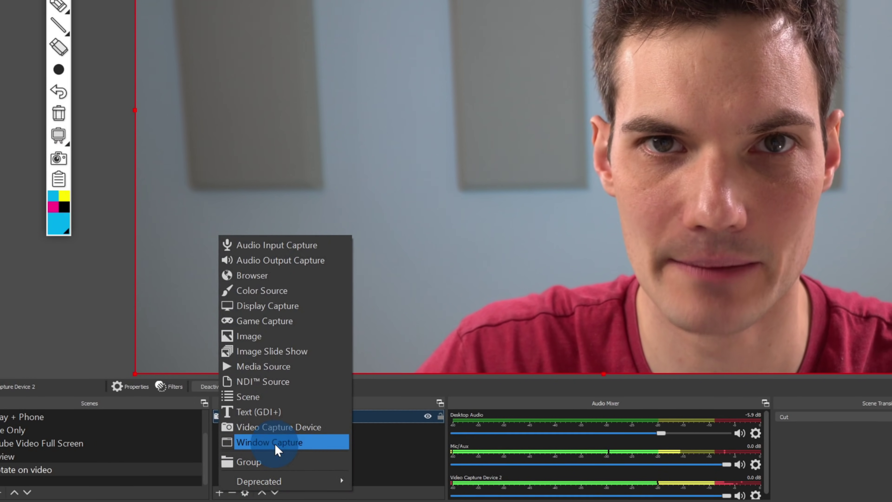
pyautogui.click(275, 443)
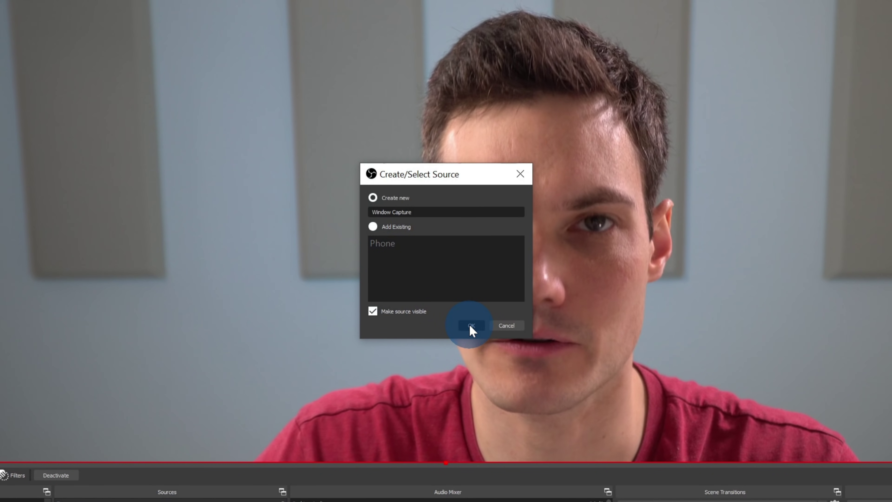
pyautogui.click(472, 325)
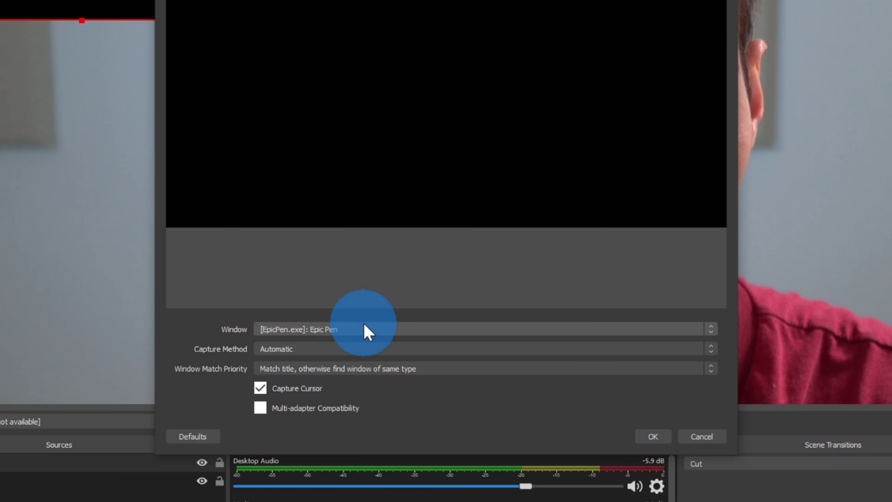
pyautogui.click(372, 352)
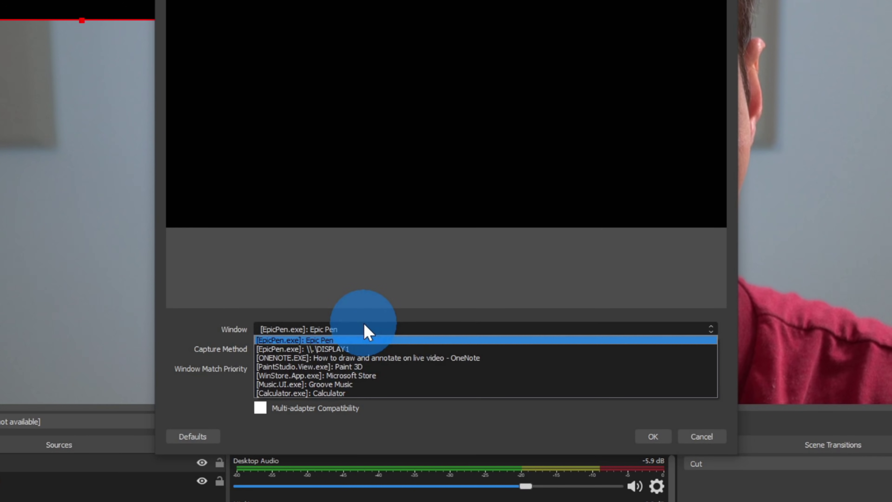
pyautogui.click(413, 348)
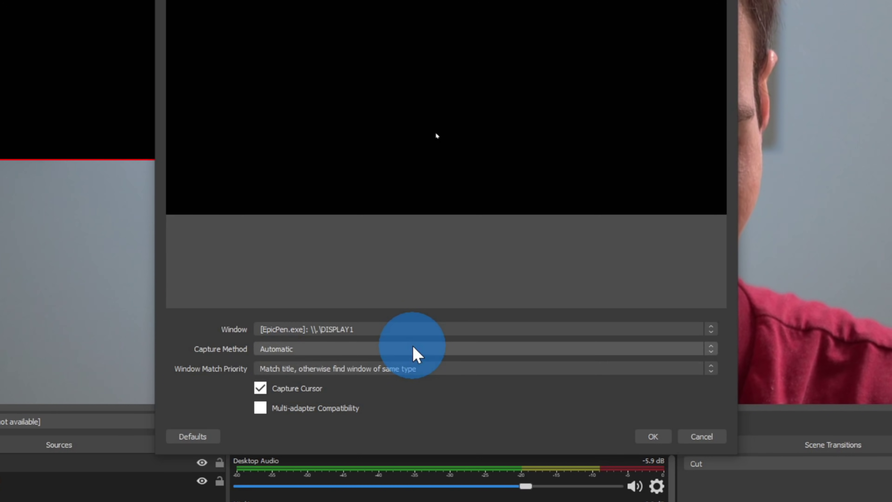
pyautogui.click(370, 347)
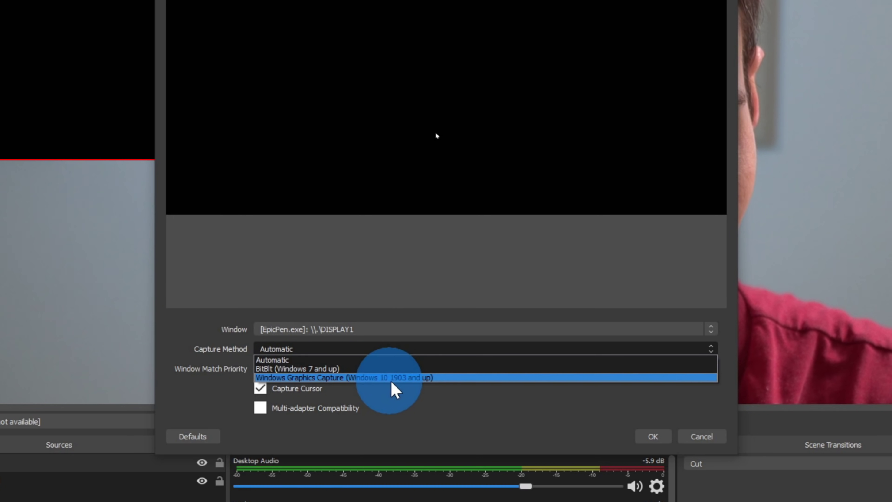
pyautogui.click(398, 378)
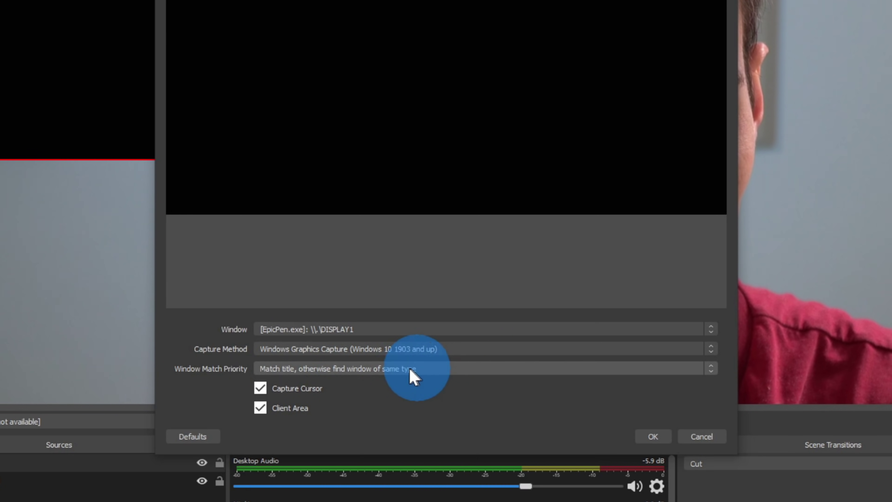
pyautogui.click(653, 436)
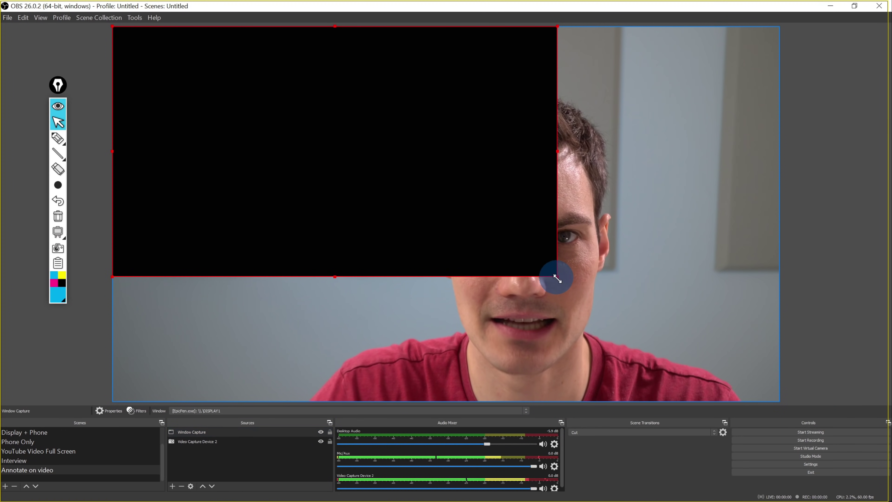
# - Stretch the Epic Pen capture across the canvas and add a Color Key filter to it
pyautogui.moveTo(556, 278); pyautogui.dragTo(770, 400)
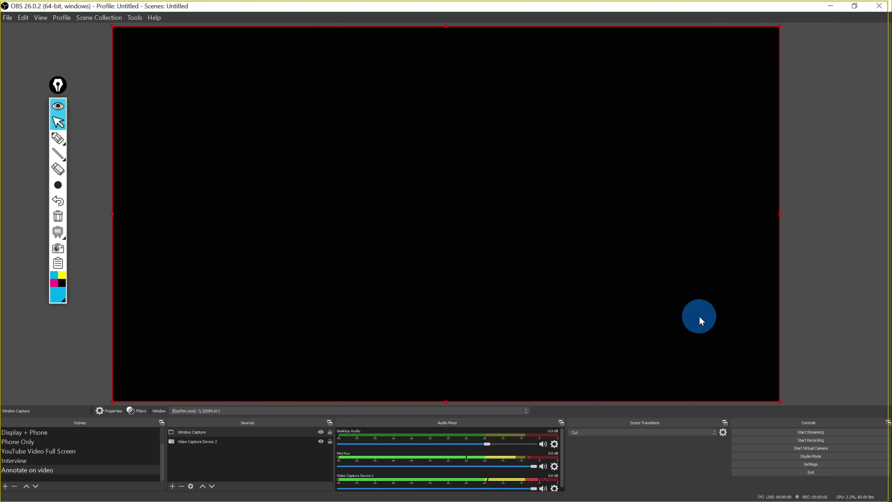
pyautogui.rightClick(213, 432)
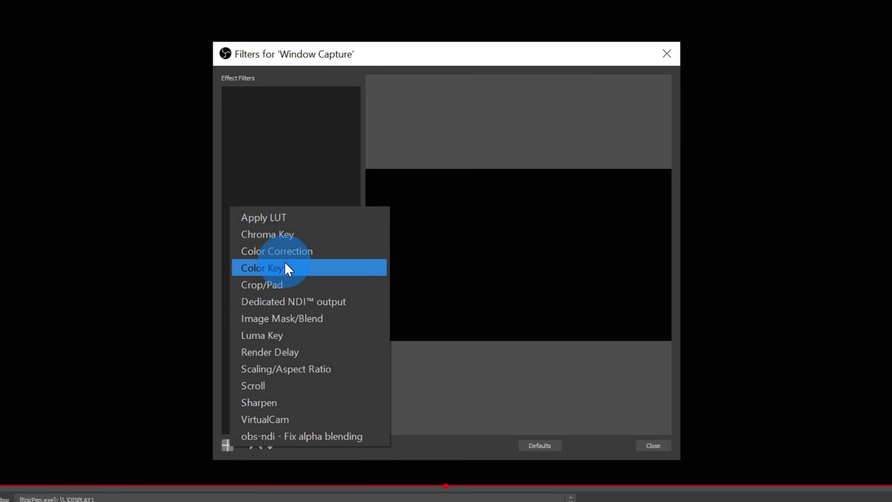
pyautogui.click(285, 268)
pyautogui.click(426, 281)
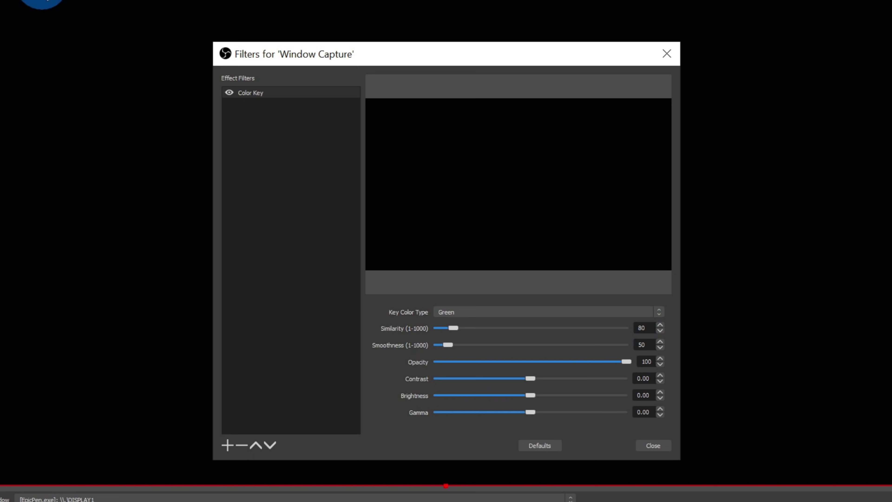
# - Set the Color Key to a custom black #000000 and close the filters window
pyautogui.click(562, 314)
pyautogui.click(542, 351)
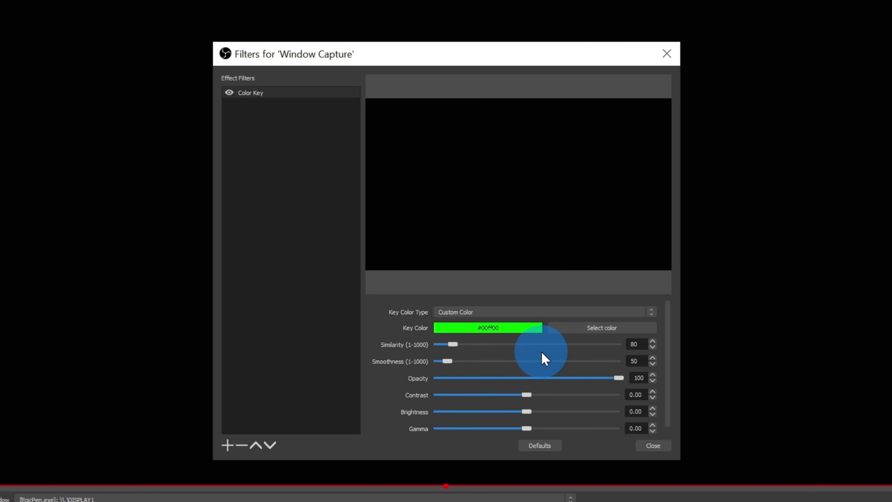
pyautogui.click(594, 330)
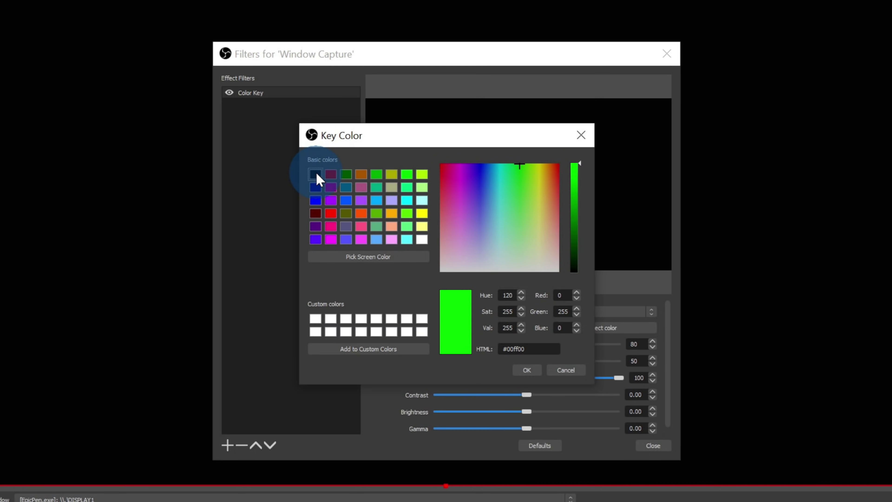
pyautogui.click(316, 175)
pyautogui.click(525, 369)
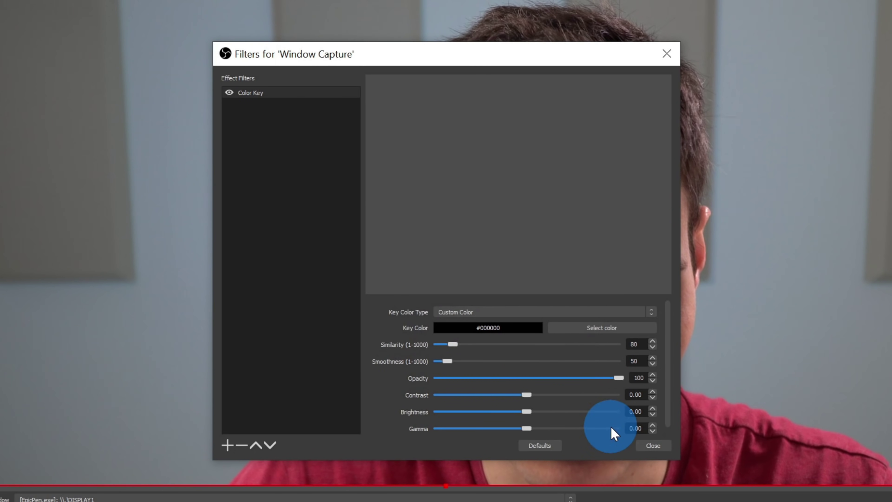
pyautogui.click(647, 445)
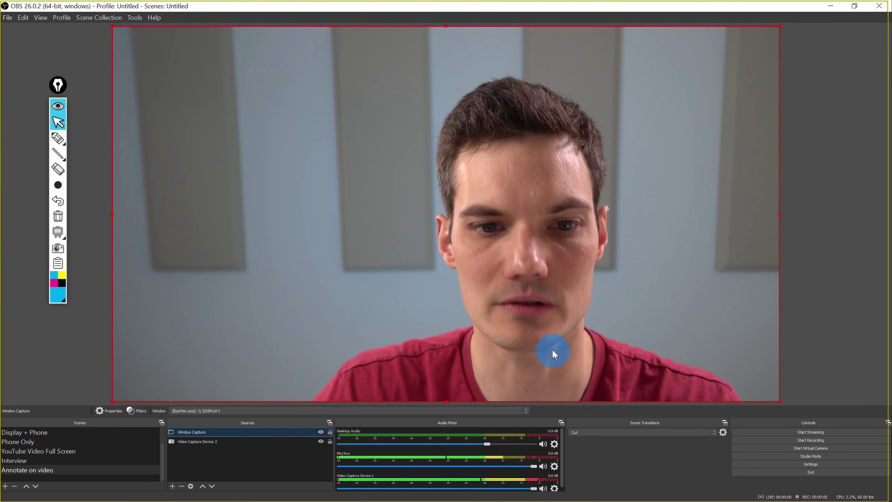
# - Put Epic Pen in cursor mode and move the OBS window to the upper right
pyautogui.click(66, 140)
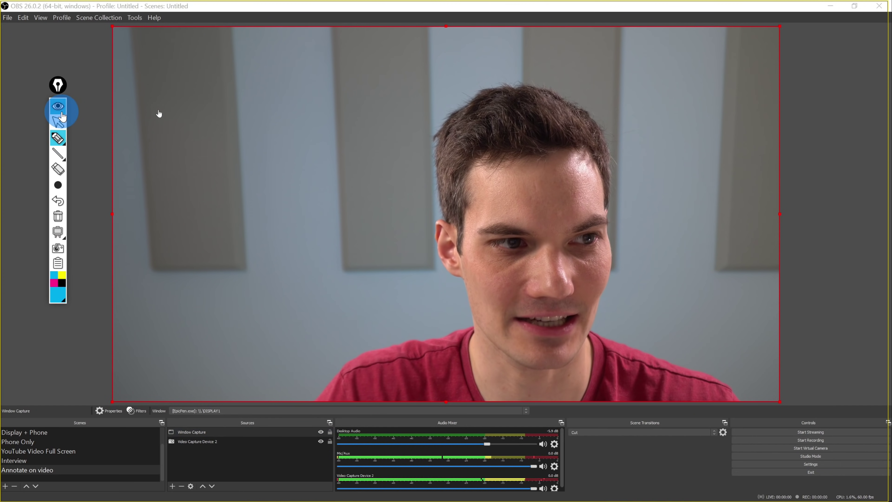
pyautogui.click(59, 120)
pyautogui.moveTo(179, 5); pyautogui.dragTo(705, 26)
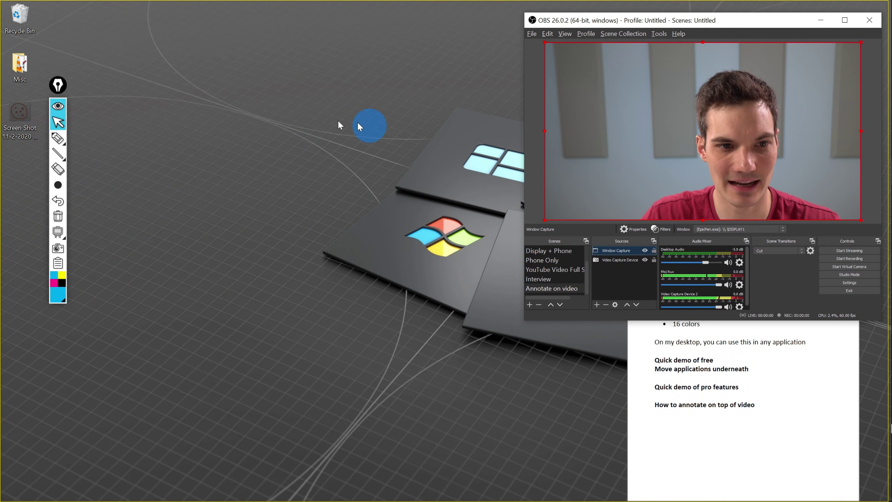
# - Choose Epic Pen's highlighter and set the drawing colour to red
pyautogui.click(55, 140)
pyautogui.click(61, 300)
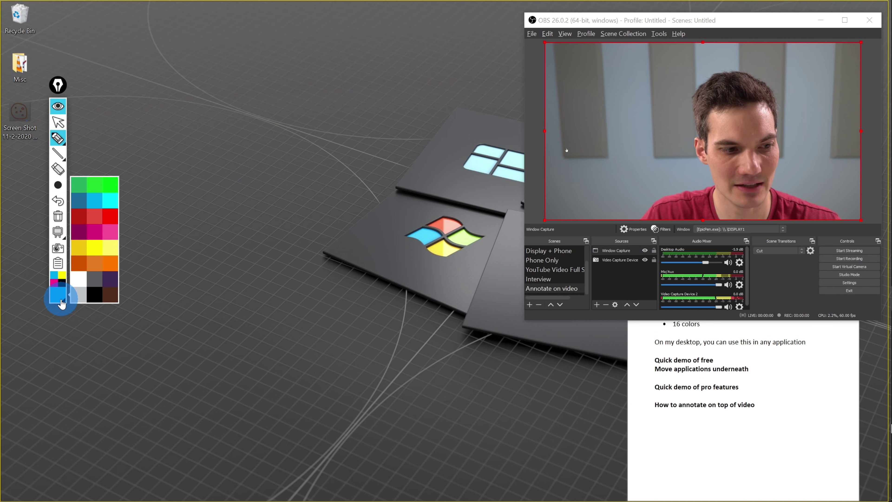
pyautogui.click(90, 223)
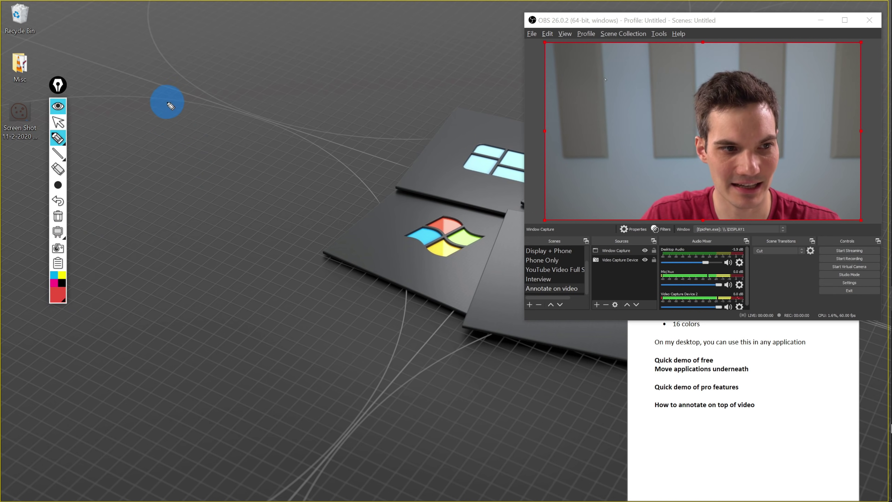
# - Write the word 'Draw' in red on the desktop
pyautogui.moveTo(142, 77)
pyautogui.mouseDown()
pyautogui.moveTo(141, 190)
pyautogui.moveTo(142, 98)
pyautogui.moveTo(181, 60)
pyautogui.moveTo(176, 195)
pyautogui.moveTo(135, 194)
pyautogui.mouseUp()
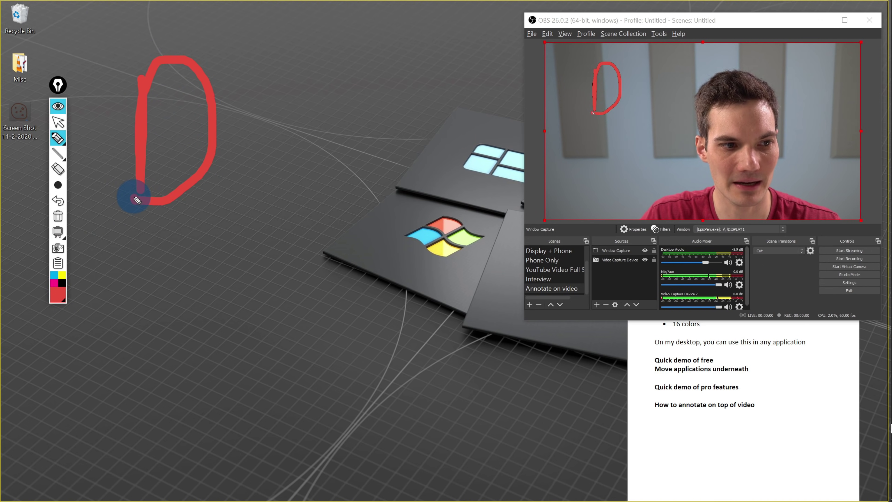
pyautogui.moveTo(237, 133)
pyautogui.mouseDown()
pyautogui.moveTo(246, 194)
pyautogui.moveTo(300, 127)
pyautogui.mouseUp()
pyautogui.moveTo(359, 130)
pyautogui.mouseDown()
pyautogui.moveTo(358, 205)
pyautogui.moveTo(300, 155)
pyautogui.moveTo(368, 183)
pyautogui.mouseUp()
pyautogui.moveTo(384, 125)
pyautogui.mouseDown()
pyautogui.moveTo(403, 190)
pyautogui.moveTo(454, 191)
pyautogui.moveTo(492, 115)
pyautogui.mouseUp()
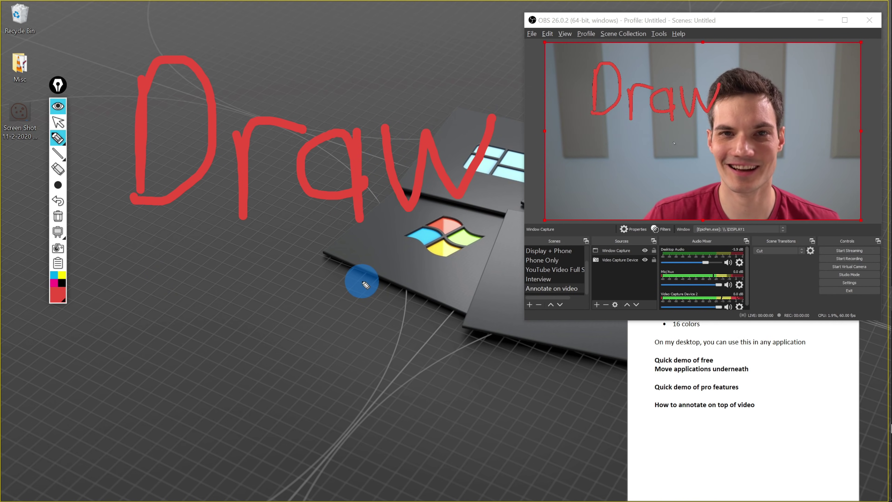
# - Draw a red cookie below 'Draw', with several chips and a curl inside
pyautogui.moveTo(346, 260)
pyautogui.mouseDown()
pyautogui.moveTo(226, 283)
pyautogui.moveTo(204, 416)
pyautogui.moveTo(359, 448)
pyautogui.moveTo(424, 311)
pyautogui.moveTo(376, 250)
pyautogui.moveTo(302, 249)
pyautogui.mouseUp()
pyautogui.moveTo(286, 301); pyautogui.dragTo(299, 291)
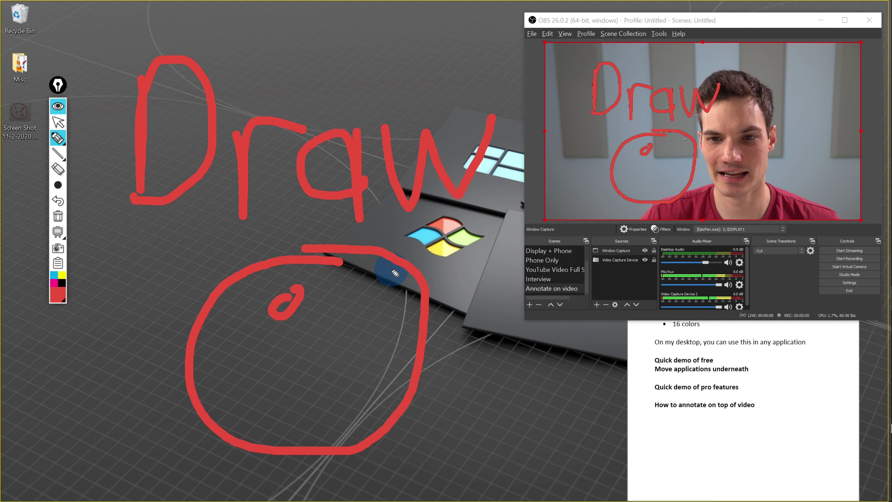
pyautogui.moveTo(396, 269); pyautogui.dragTo(392, 274)
pyautogui.moveTo(324, 361); pyautogui.dragTo(288, 373)
pyautogui.moveTo(230, 381)
pyautogui.mouseDown()
pyautogui.moveTo(236, 405)
pyautogui.moveTo(250, 375)
pyautogui.mouseUp()
pyautogui.moveTo(370, 396); pyautogui.dragTo(393, 398)
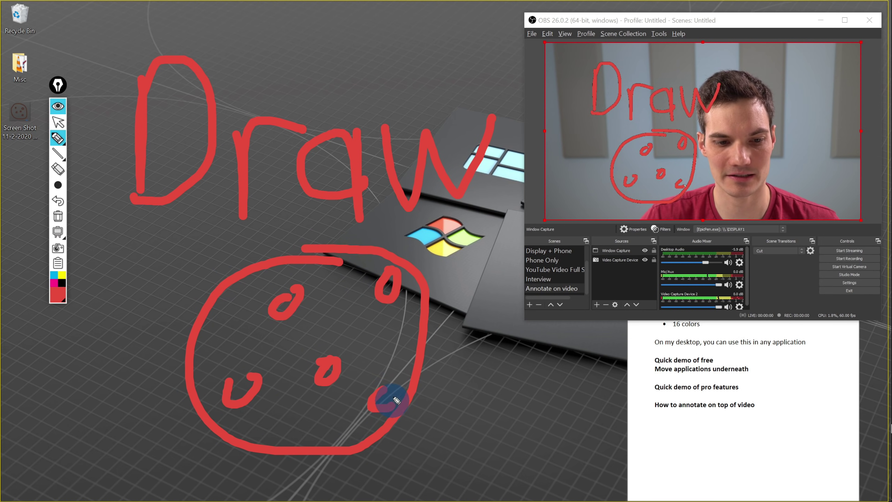
# - Switch to black and draw a thick black line to the screen's right edge
pyautogui.click(63, 283)
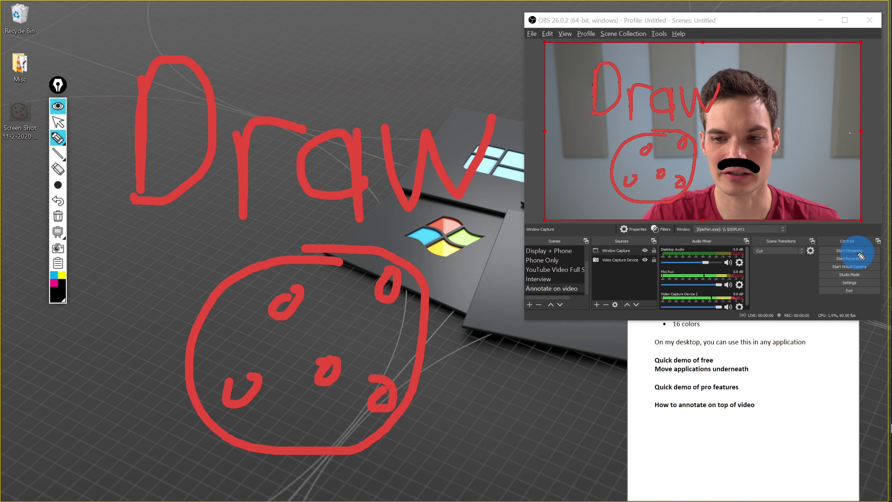
pyautogui.moveTo(872, 267); pyautogui.dragTo(804, 268)
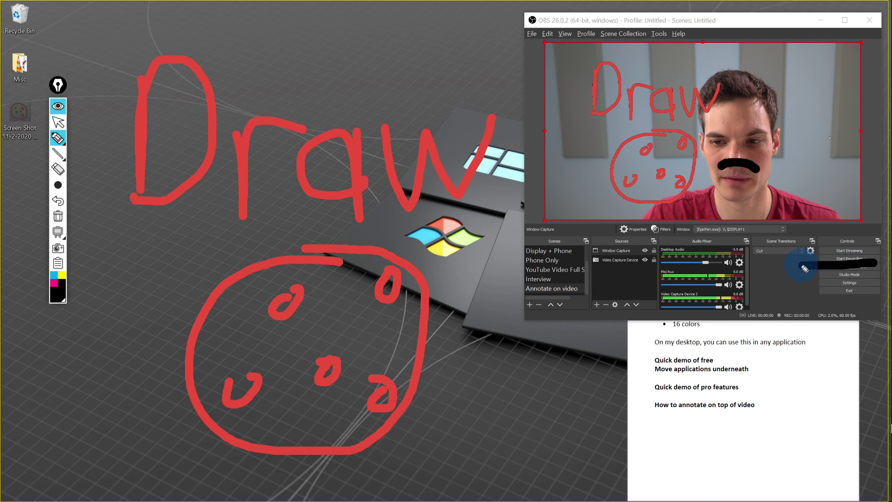
pyautogui.moveTo(842, 242); pyautogui.dragTo(890, 243)
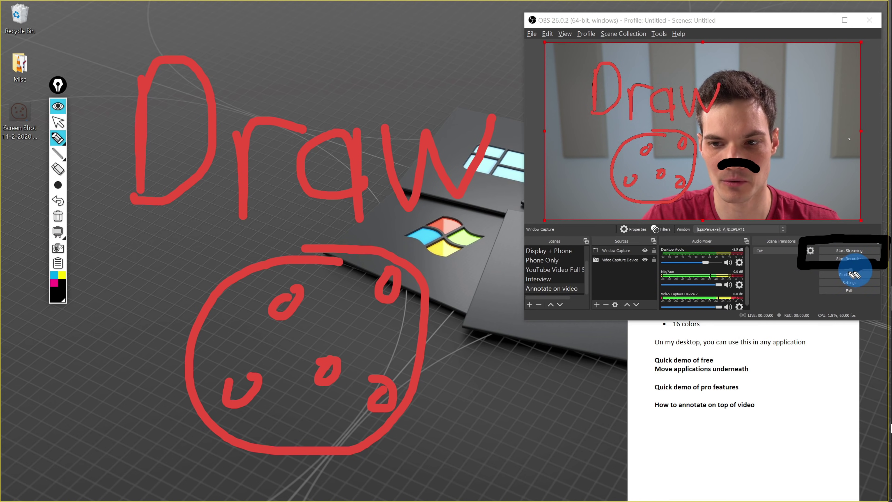